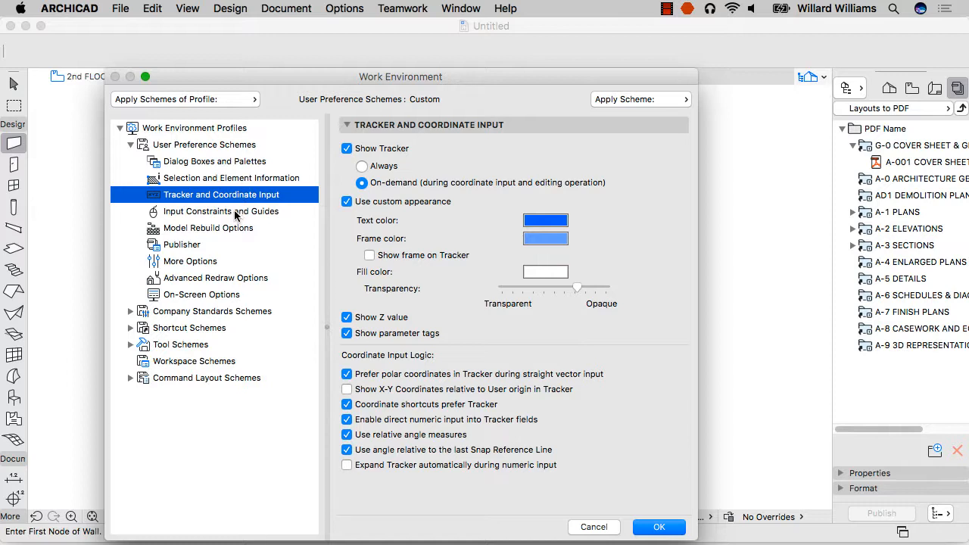
# Review the user preference pages for tracker and coordinate input, input constraints and guides, model rebuild, and the publisher log location.
pyautogui.click(219, 278)
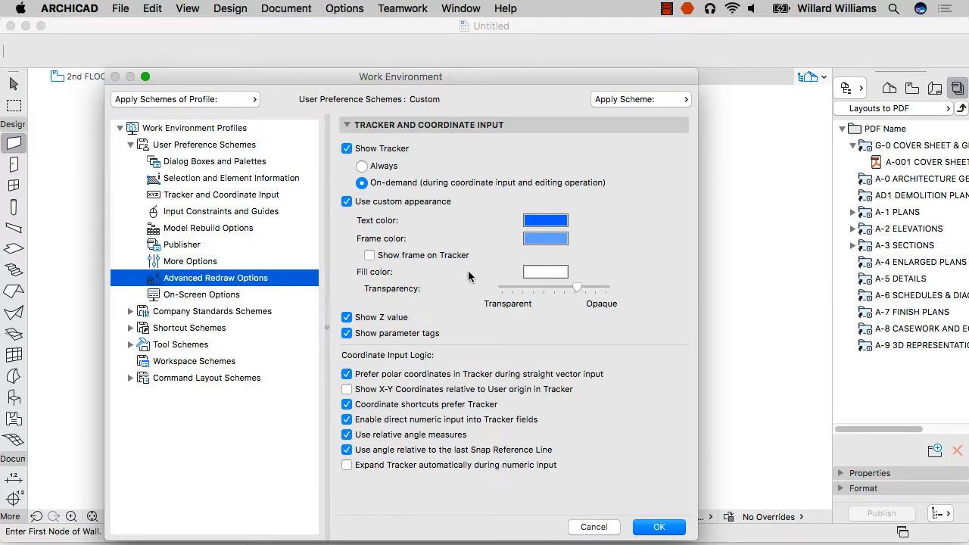
pyautogui.click(271, 195)
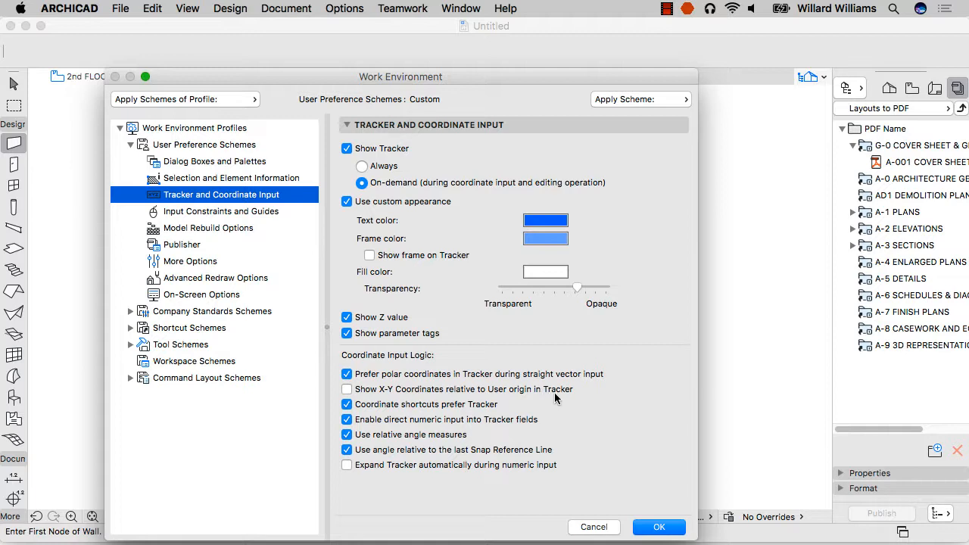
pyautogui.click(175, 215)
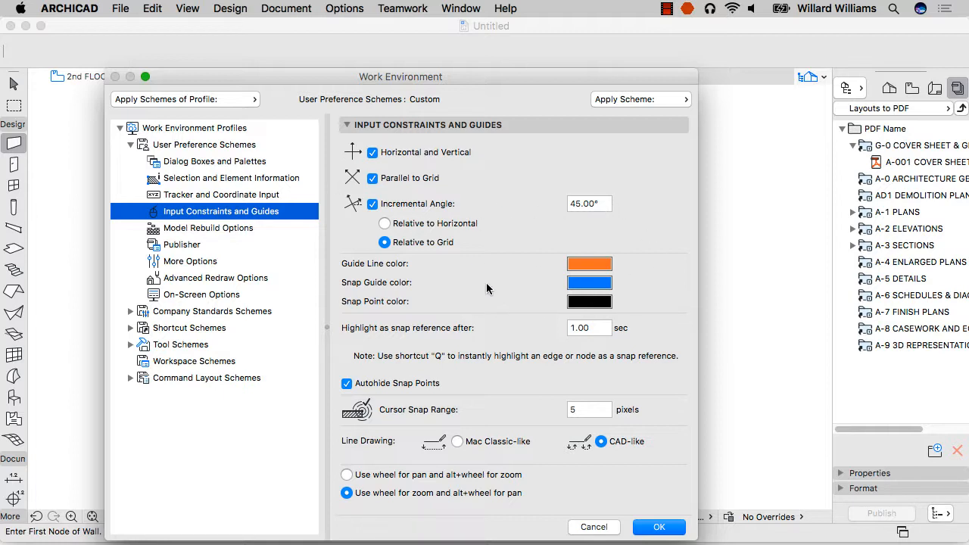
pyautogui.click(215, 228)
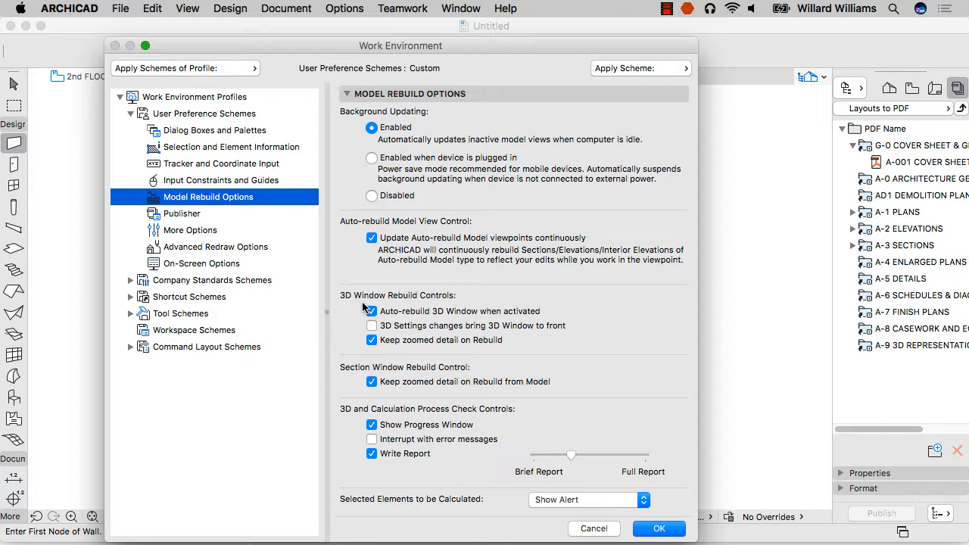
pyautogui.click(189, 215)
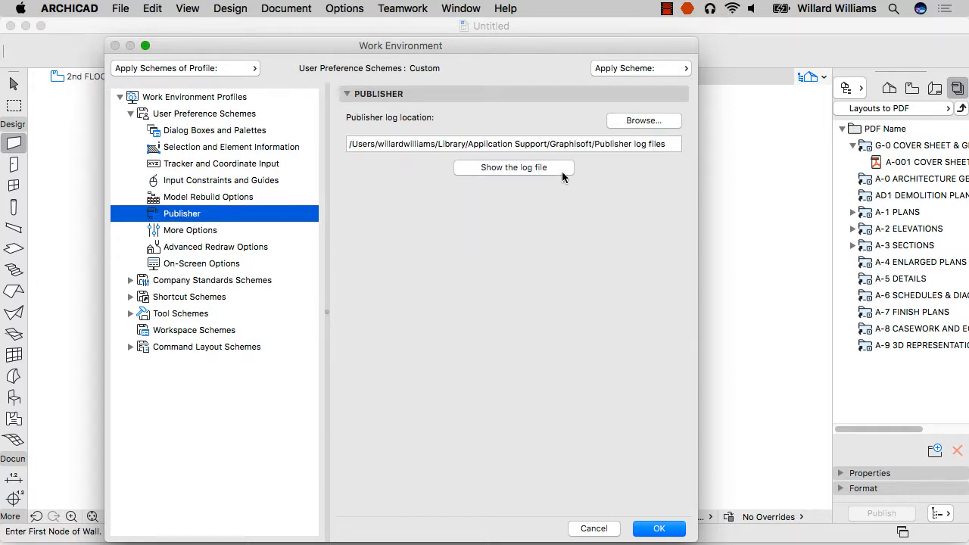
pyautogui.moveTo(677, 145); pyautogui.dragTo(270, 136)
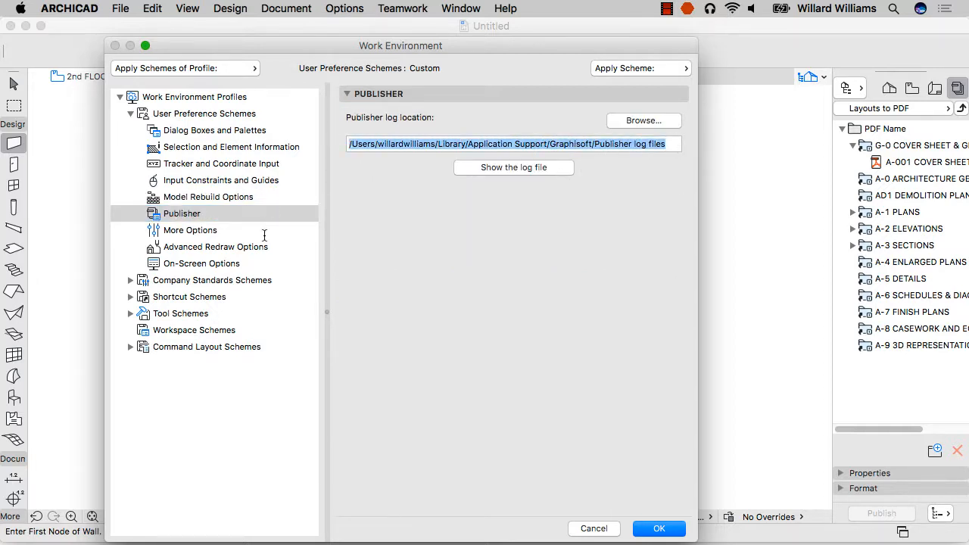
# In More Options, enable saving Navigator preview data with project files and launching a new instance when opening recent or dragged-in projects.
pyautogui.click(203, 230)
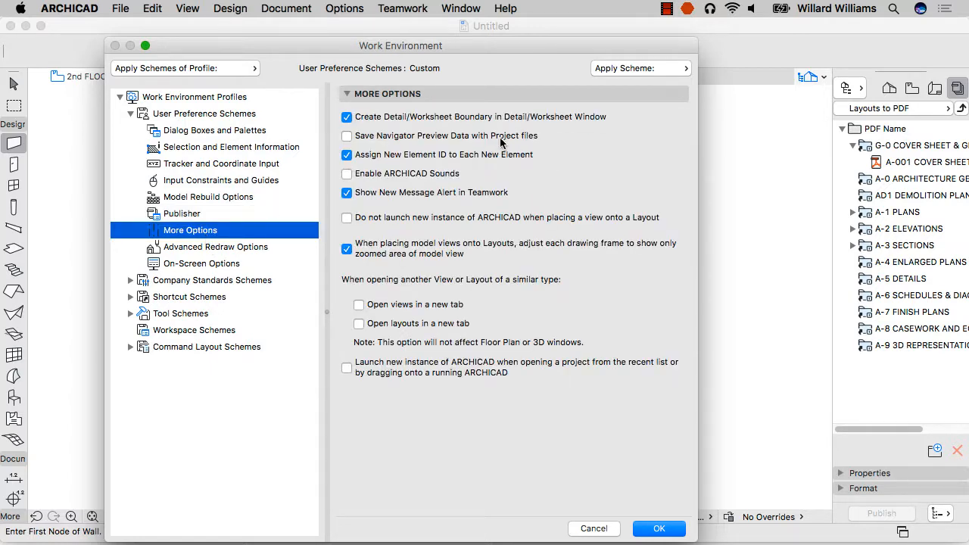
pyautogui.click(347, 136)
pyautogui.click(341, 368)
# Review the advanced redraw and on-screen options, plus the company standards pages for data safety and integrity, network and update, and special folders.
pyautogui.click(185, 250)
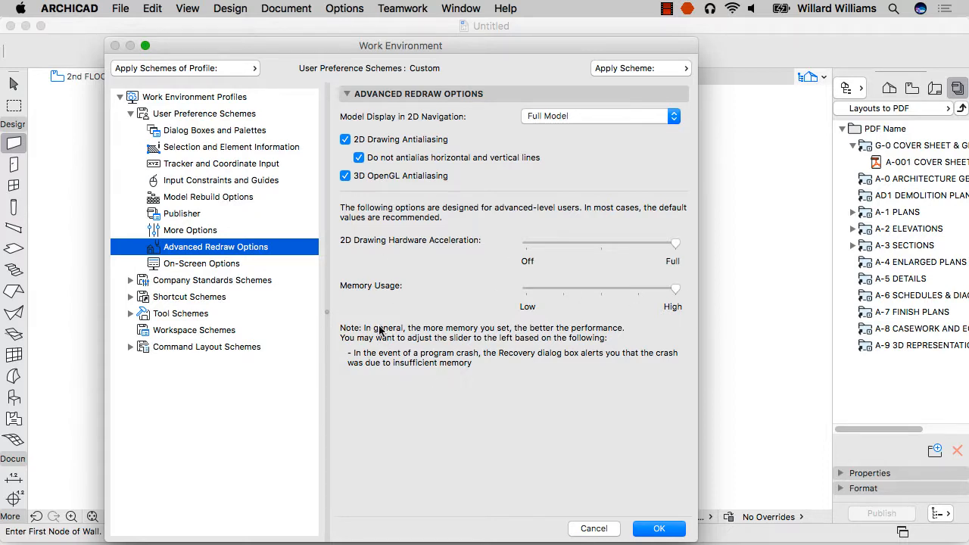
pyautogui.click(187, 265)
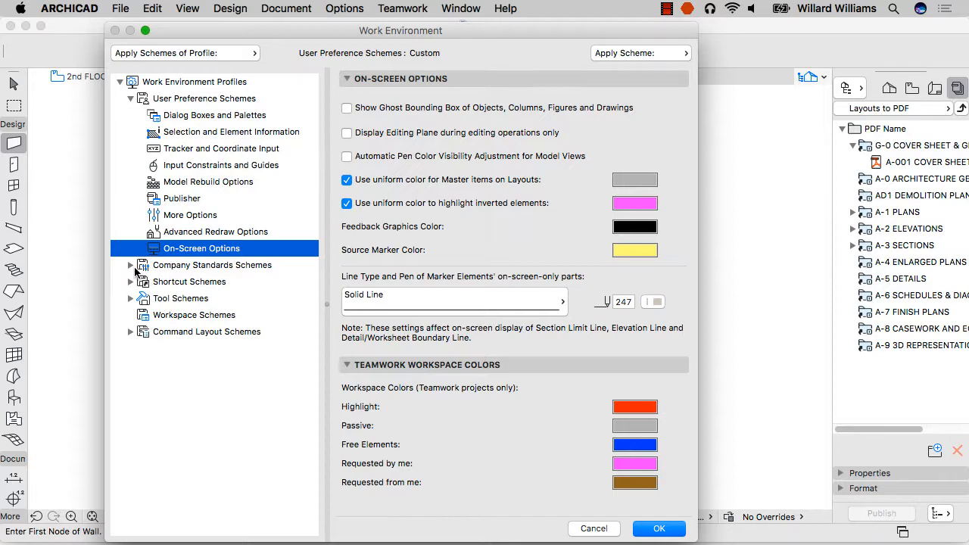
pyautogui.click(131, 266)
pyautogui.click(192, 270)
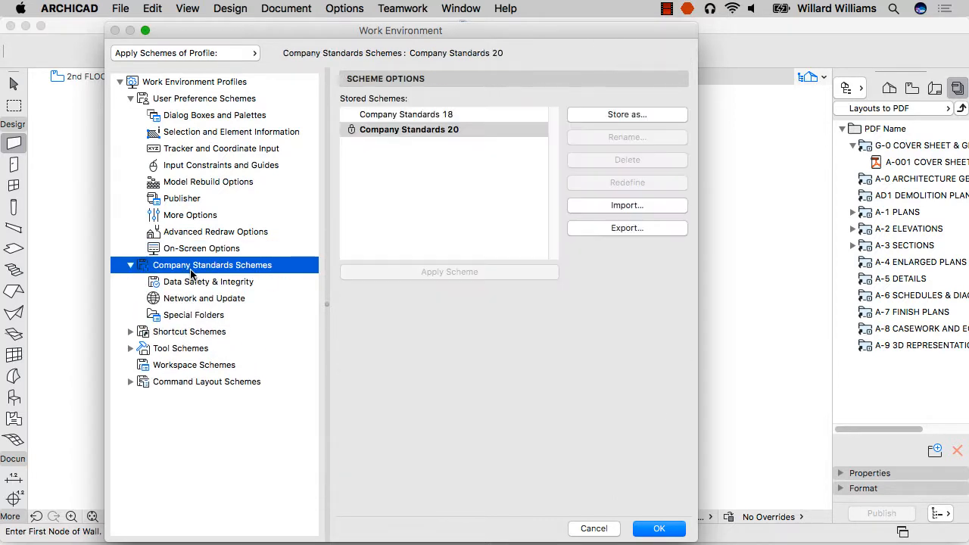
pyautogui.click(191, 281)
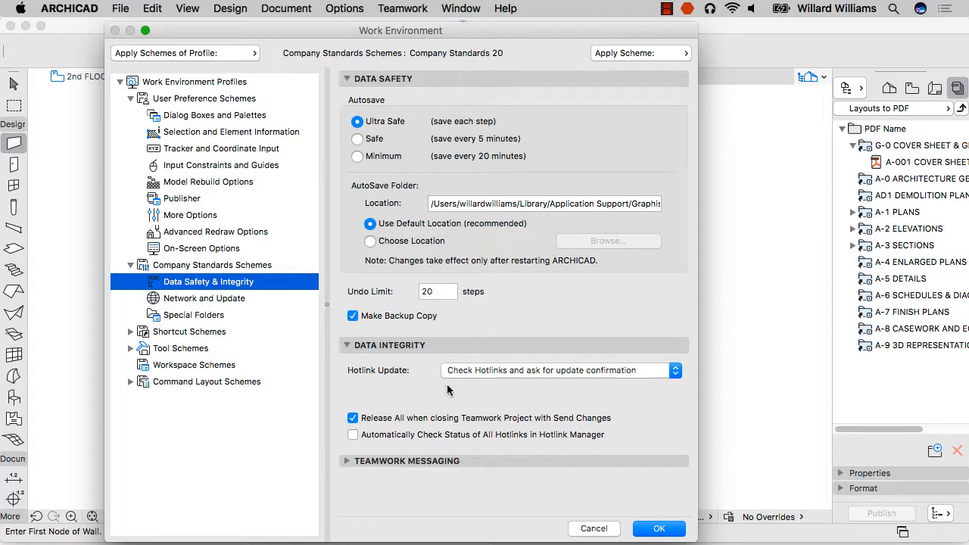
pyautogui.click(365, 460)
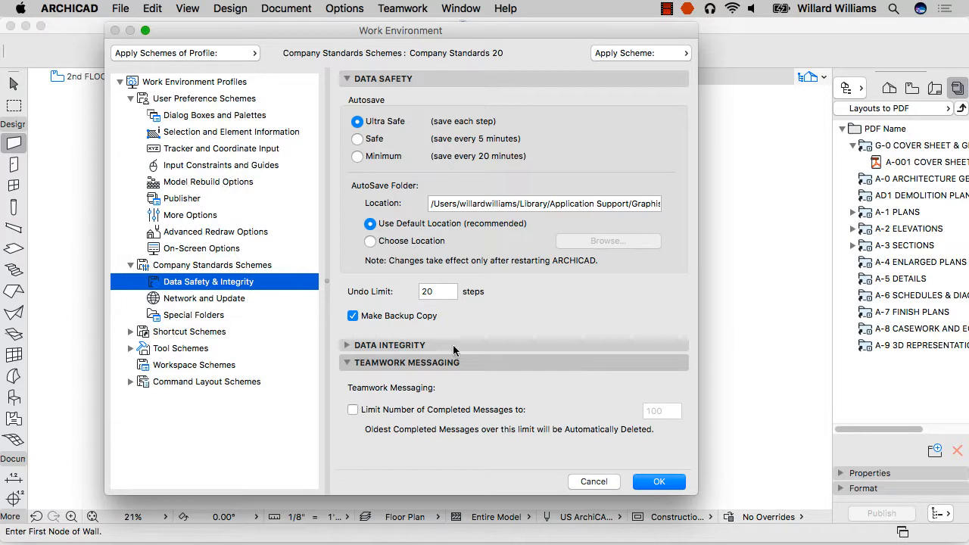
pyautogui.click(191, 303)
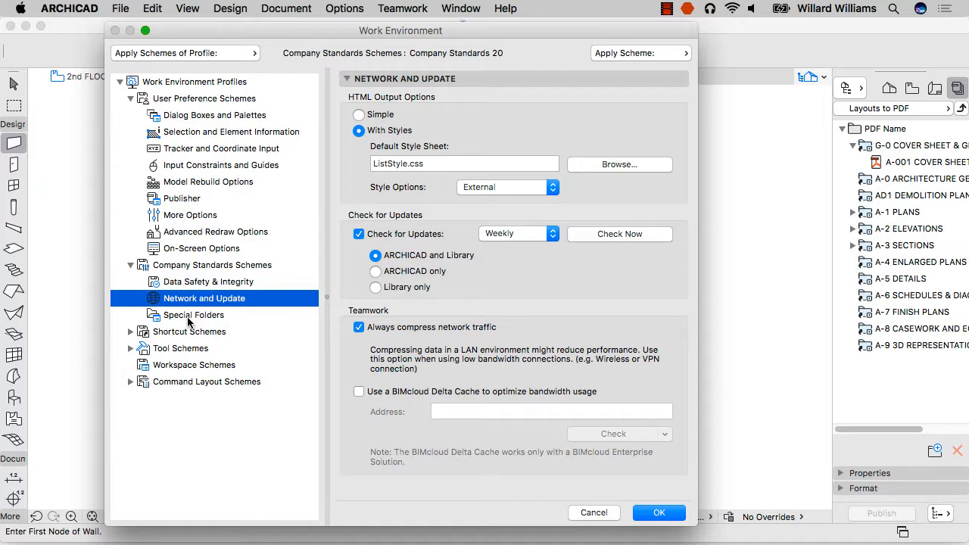
pyautogui.click(189, 316)
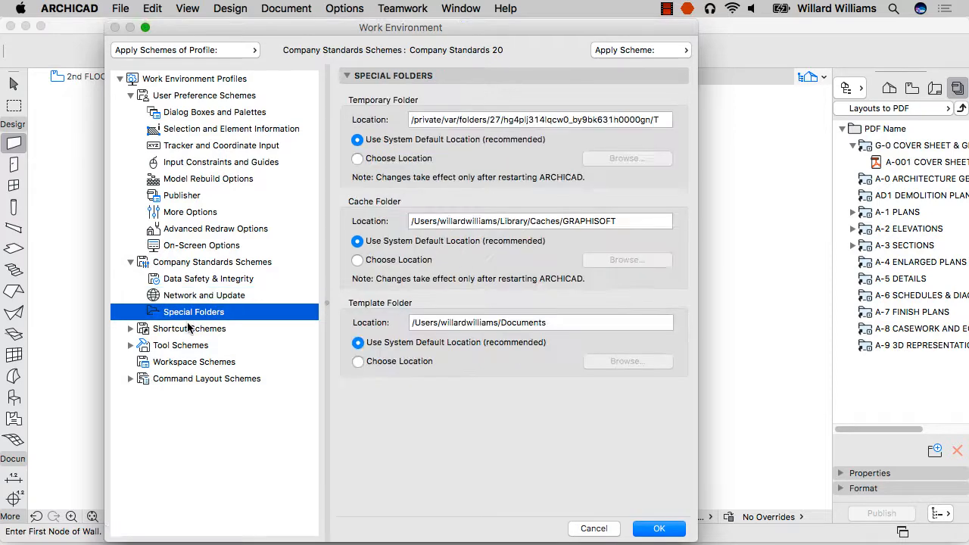
# Expand the shortcut and tool schemes, and look over the keyboard shortcut customization page.
pyautogui.click(130, 332)
pyautogui.click(172, 333)
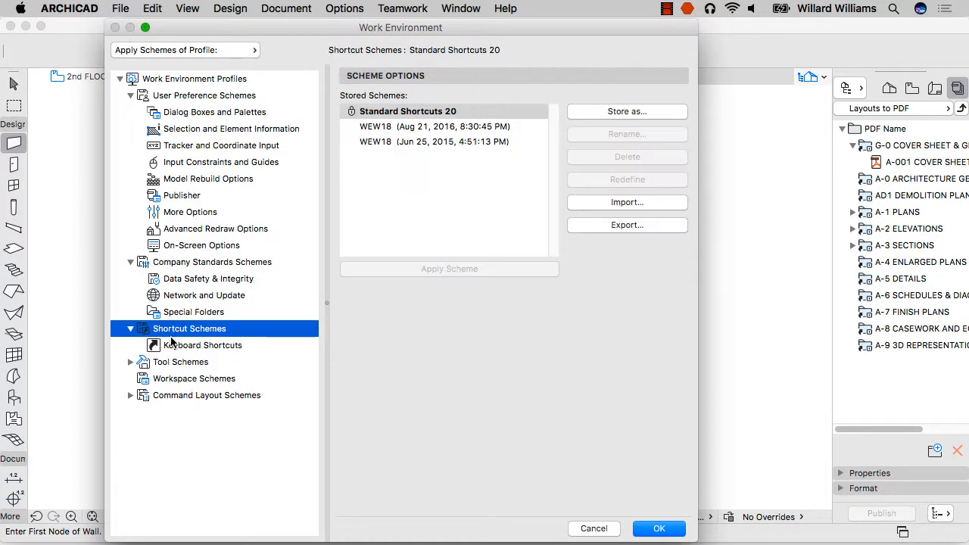
pyautogui.click(174, 345)
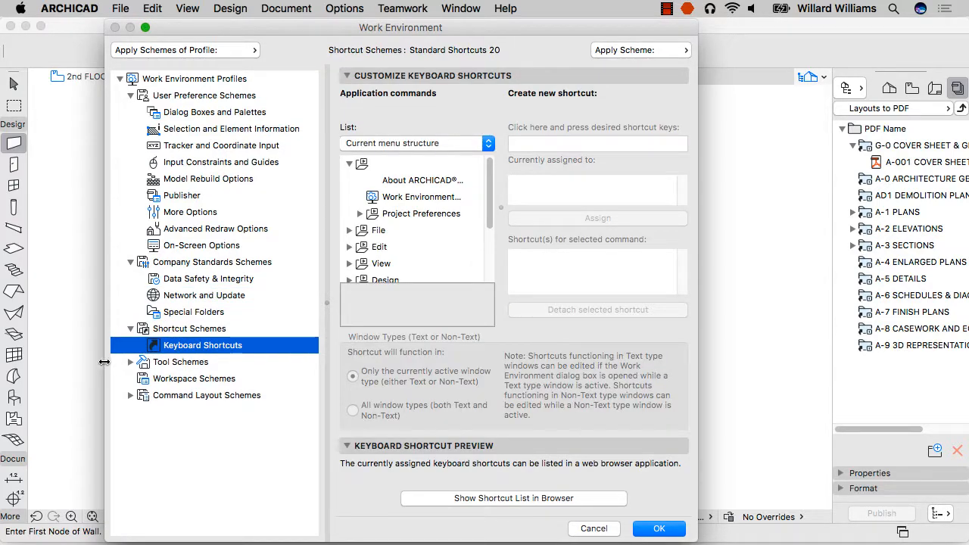
pyautogui.click(130, 362)
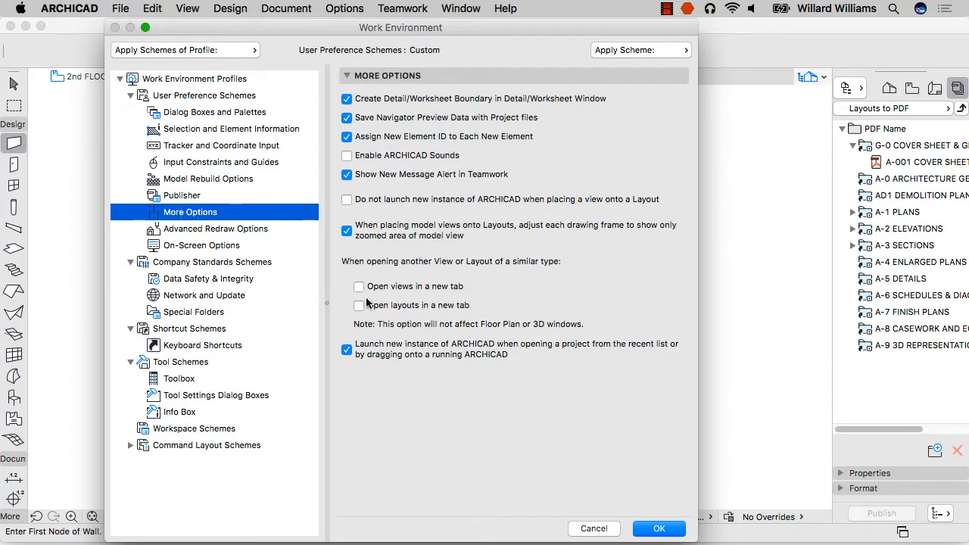
pyautogui.click(204, 345)
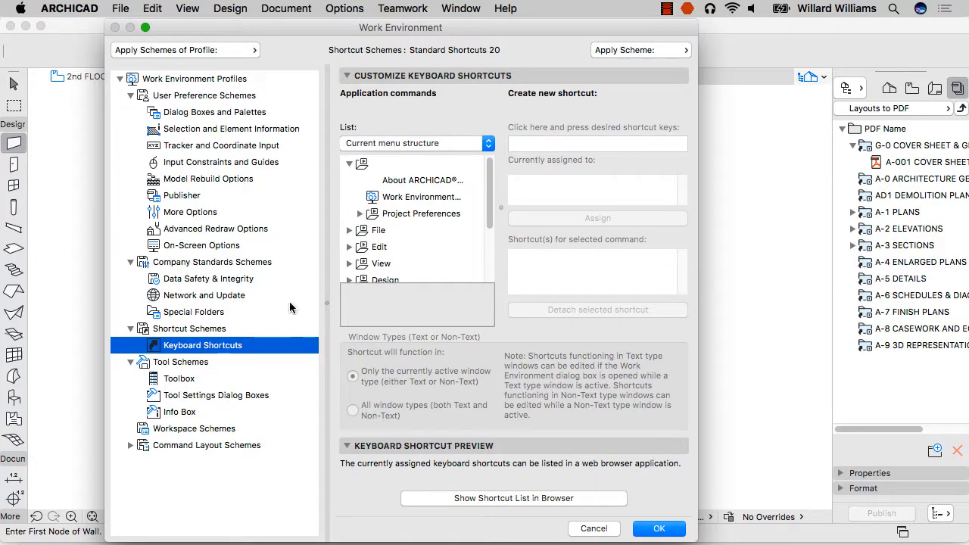
# Apply the stored shortcut scheme WEW18 (Aug 21, 2016, 8:30:45 PM).
pyautogui.click(165, 330)
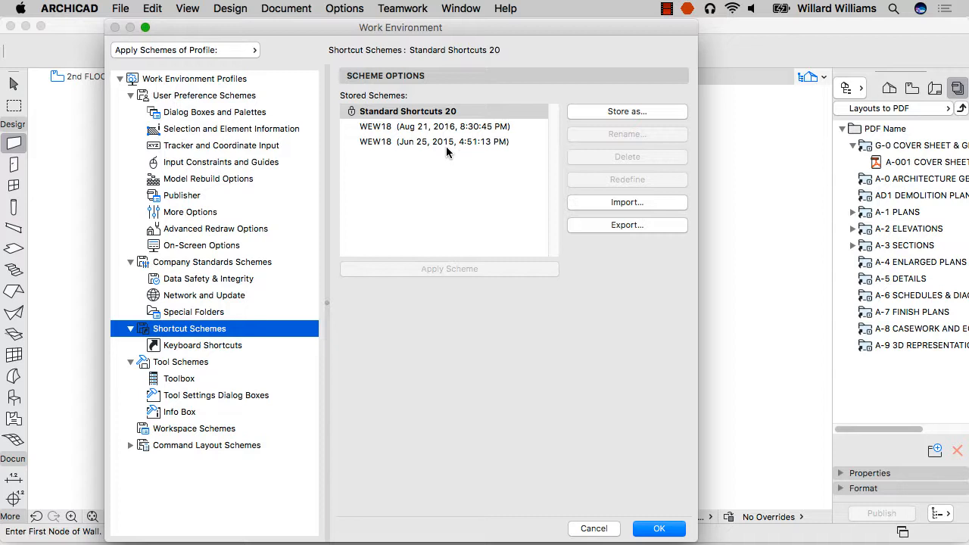
pyautogui.click(448, 126)
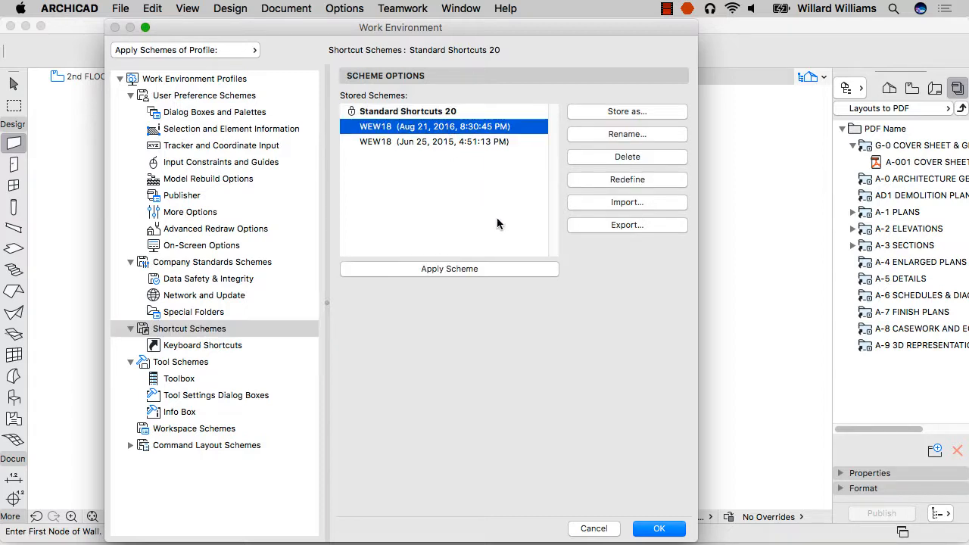
pyautogui.click(506, 266)
pyautogui.click(482, 280)
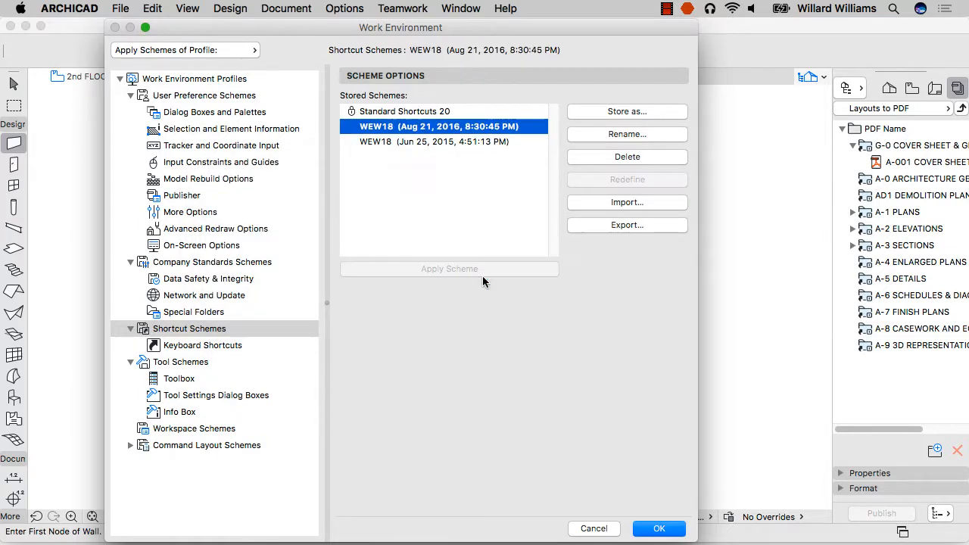
# Show the applied scheme's keyboard shortcut list in the browser, examine its customizable and non-customizable shortcuts, and close the list.
pyautogui.click(244, 346)
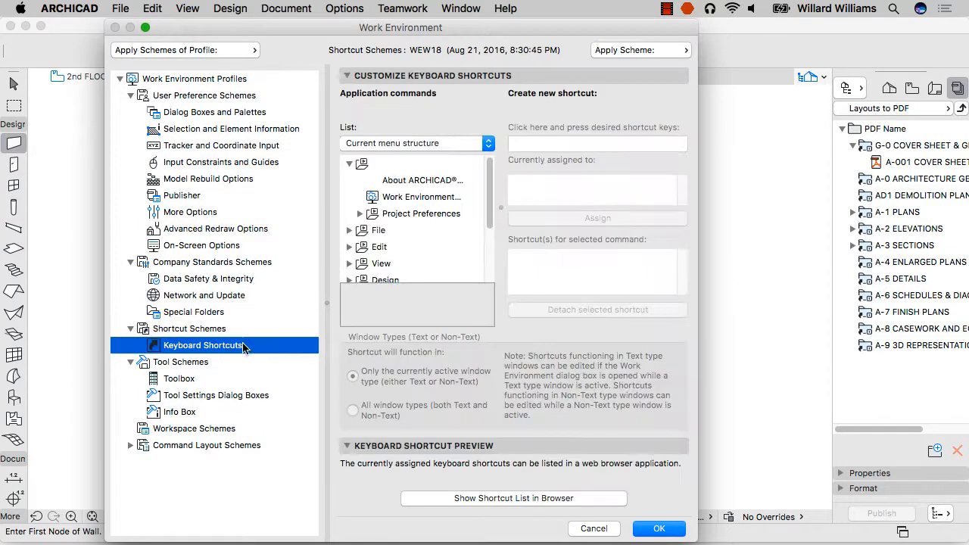
pyautogui.click(462, 498)
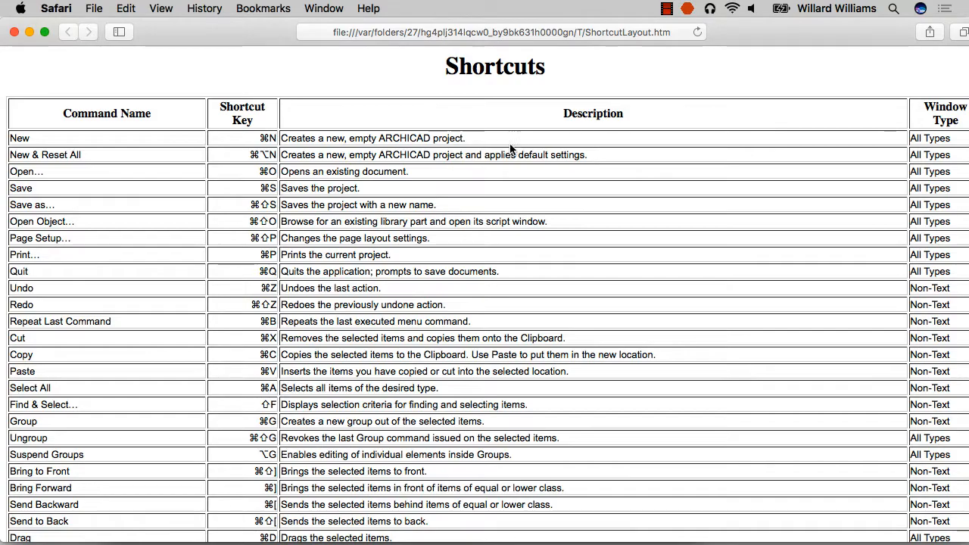
pyautogui.scroll(-15, 491, 283)
pyautogui.scroll(-10, 495, 287)
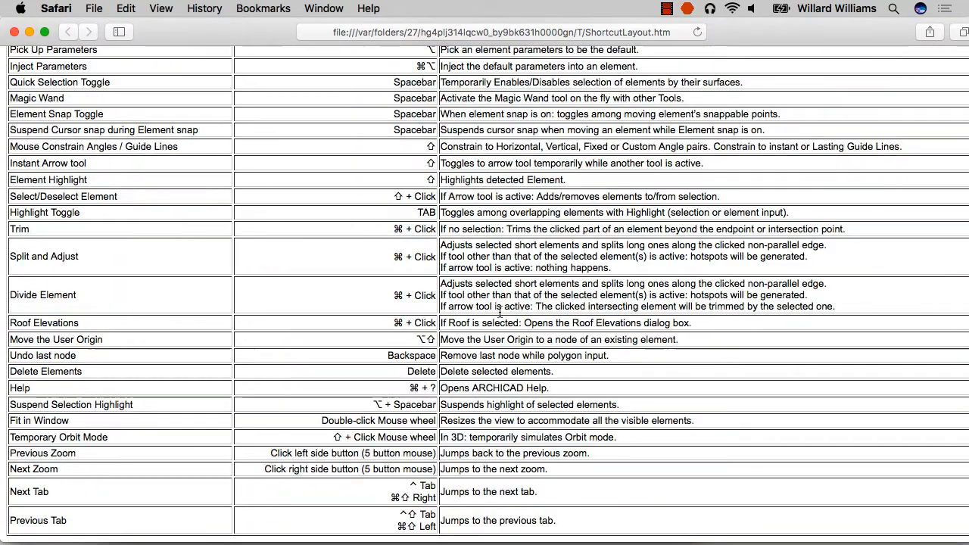
pyautogui.scroll(15, 321, 357)
pyautogui.scroll(15, 321, 357)
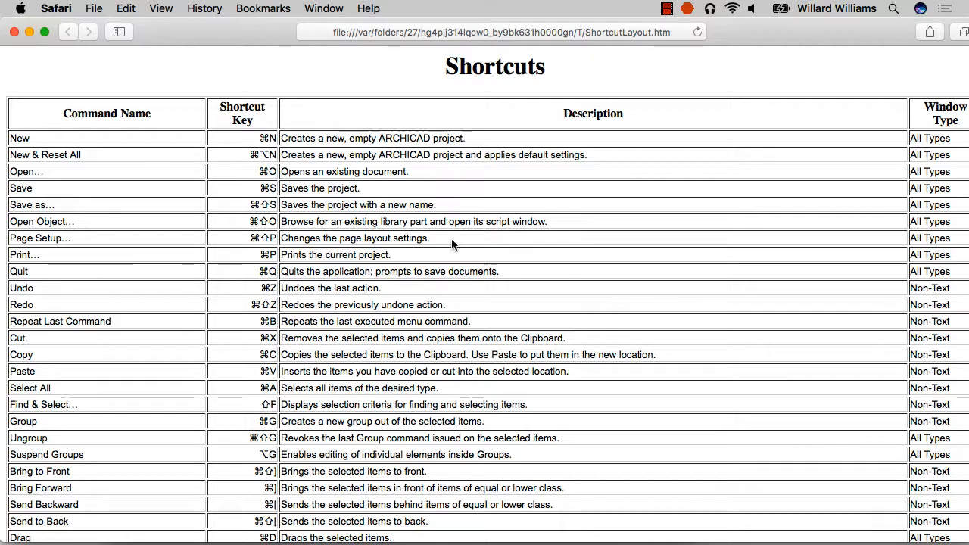
pyautogui.scroll(-10, 451, 250)
pyautogui.scroll(-10, 326, 396)
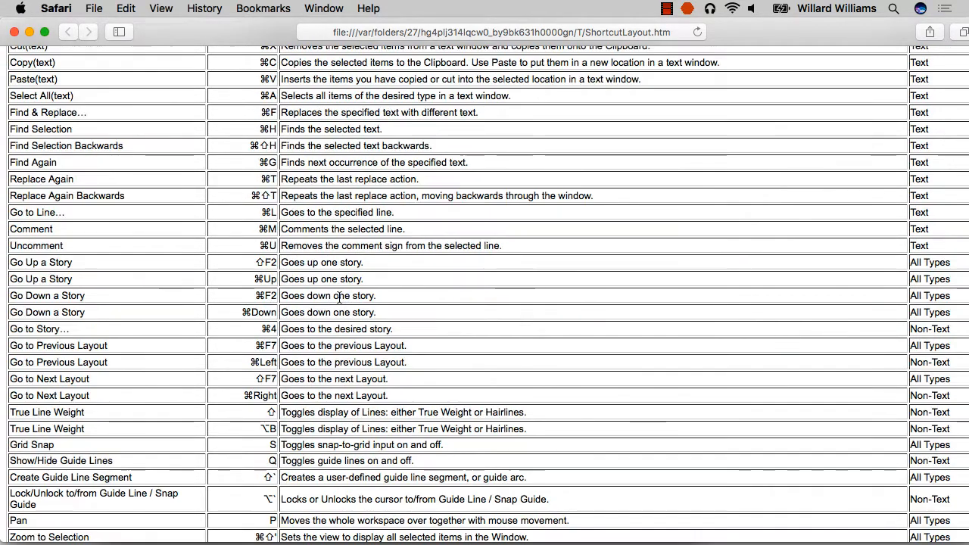
pyautogui.scroll(-10, 326, 395)
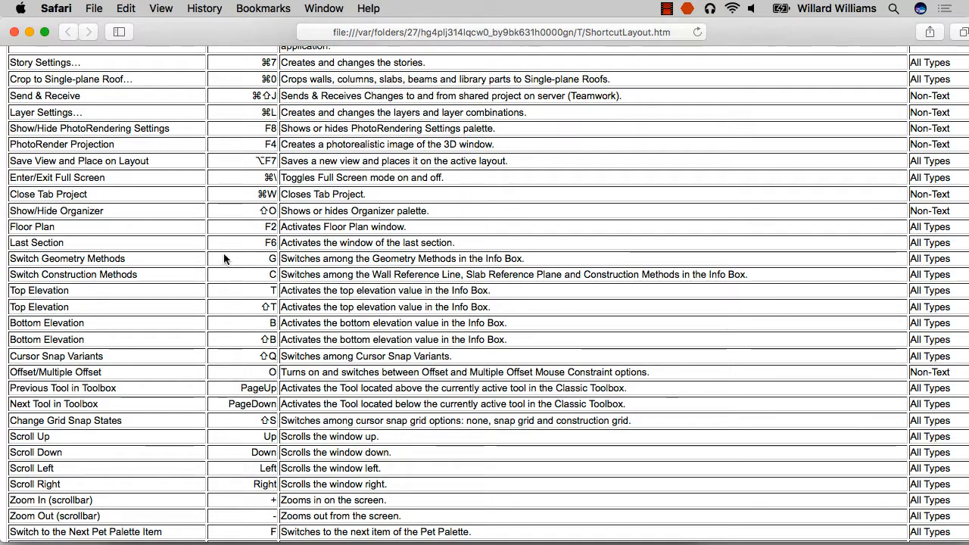
pyautogui.scroll(-4, 225, 257)
pyautogui.scroll(-10, 189, 413)
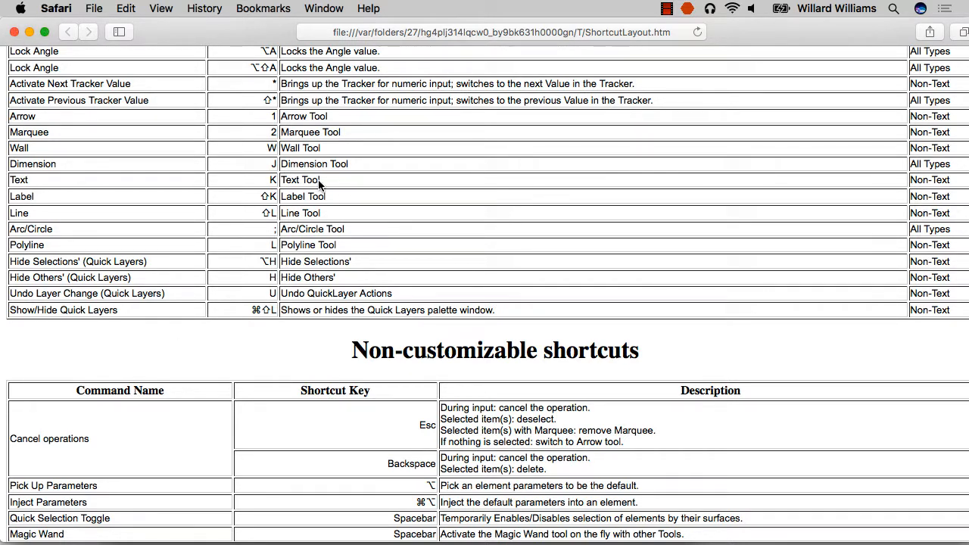
pyautogui.scroll(15, 318, 228)
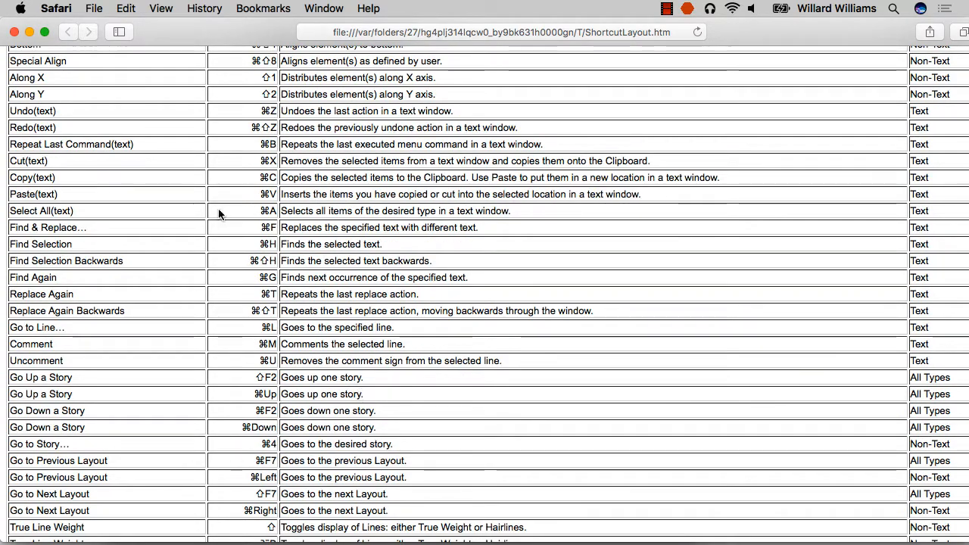
pyautogui.click(14, 31)
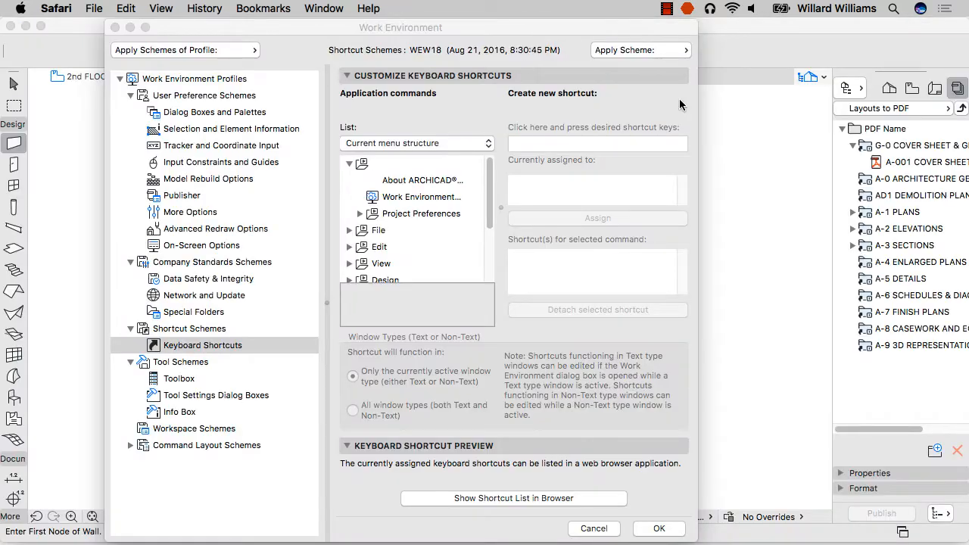
# Return to the Work Environment dialog, show the shortcut list in the browser once more, and close it.
pyautogui.click(452, 28)
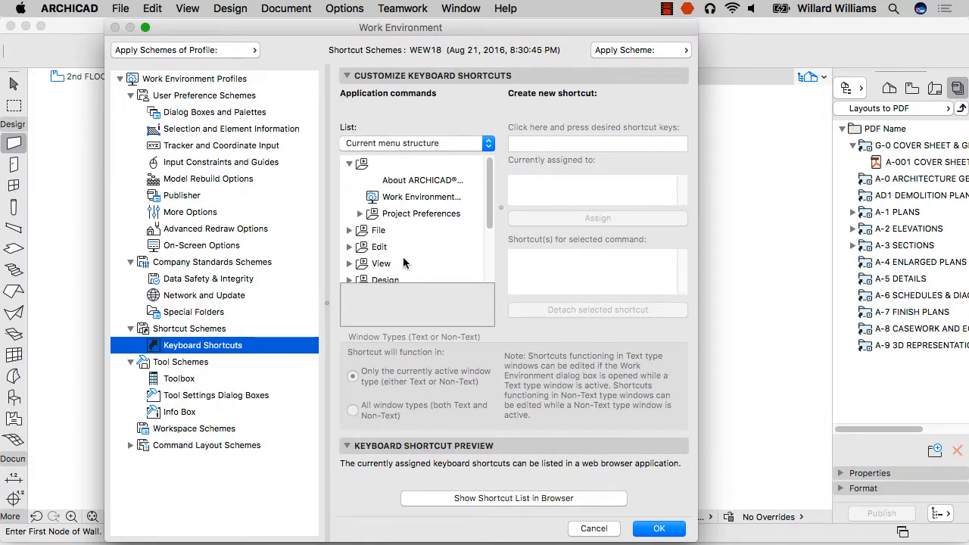
pyautogui.click(445, 499)
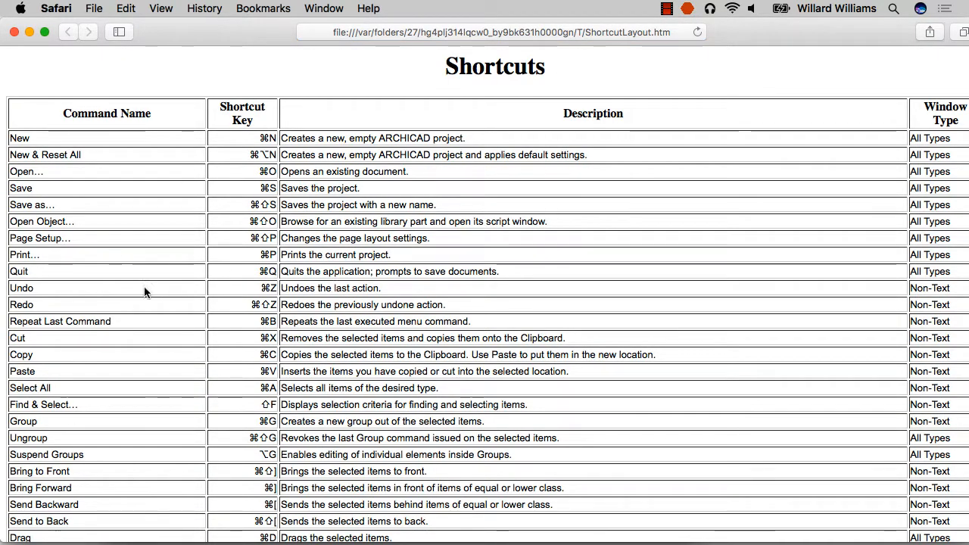
pyautogui.click(14, 33)
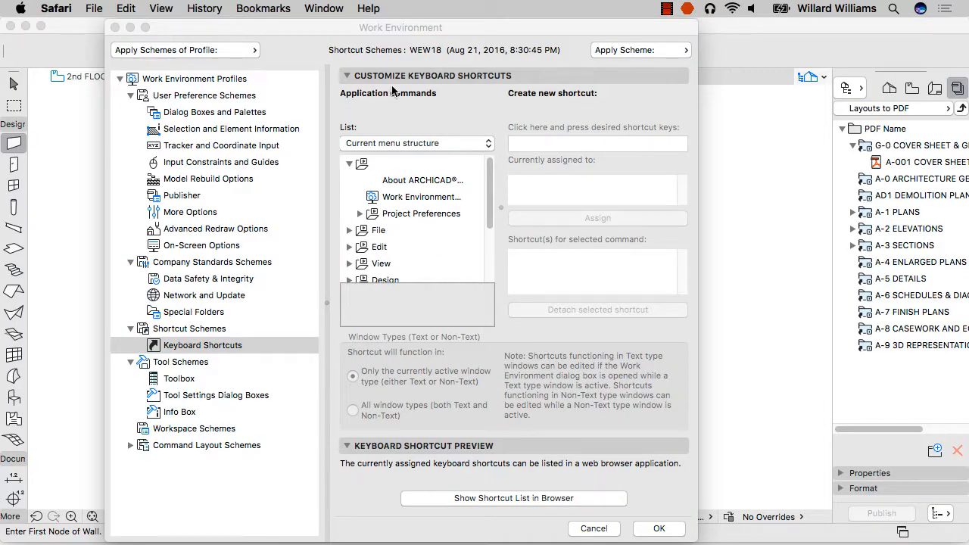
# Set the application commands list for keyboard shortcuts to show all commands in alphabetical order.
pyautogui.click(397, 144)
pyautogui.click(397, 144)
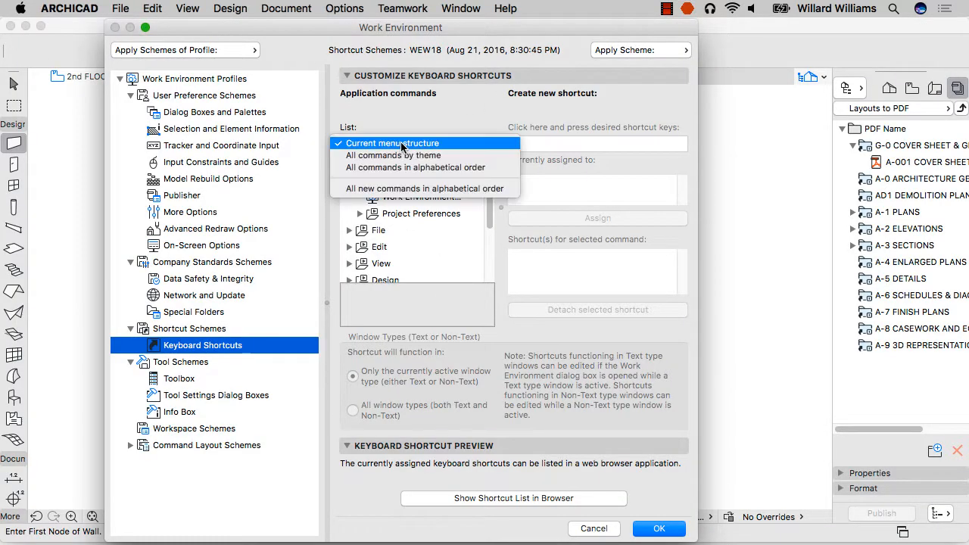
pyautogui.click(407, 173)
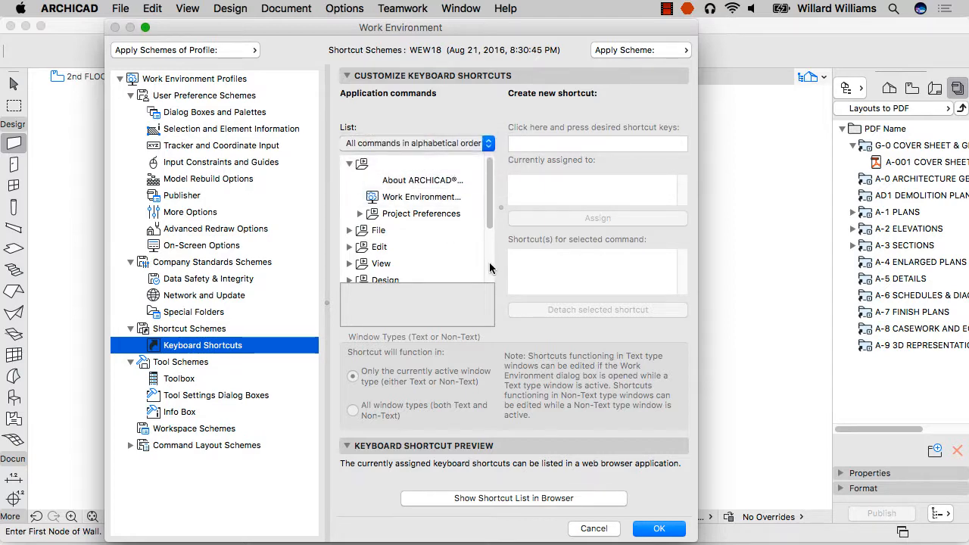
# Find the Hide Others' (Quick Layers) command in the alphabetical list and view its assigned shortcut and the new shortcut field.
pyautogui.scroll(-10, 488, 174)
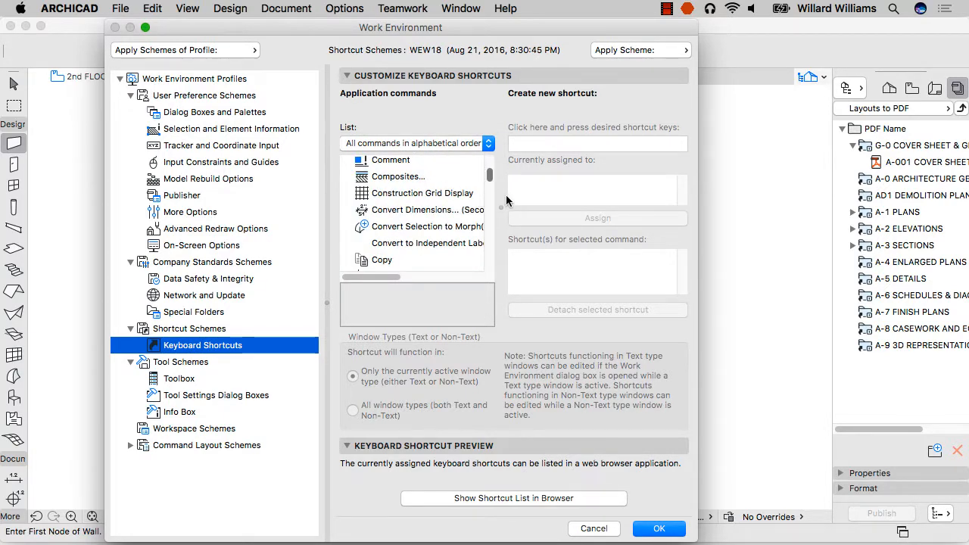
pyautogui.moveTo(489, 179); pyautogui.dragTo(488, 186)
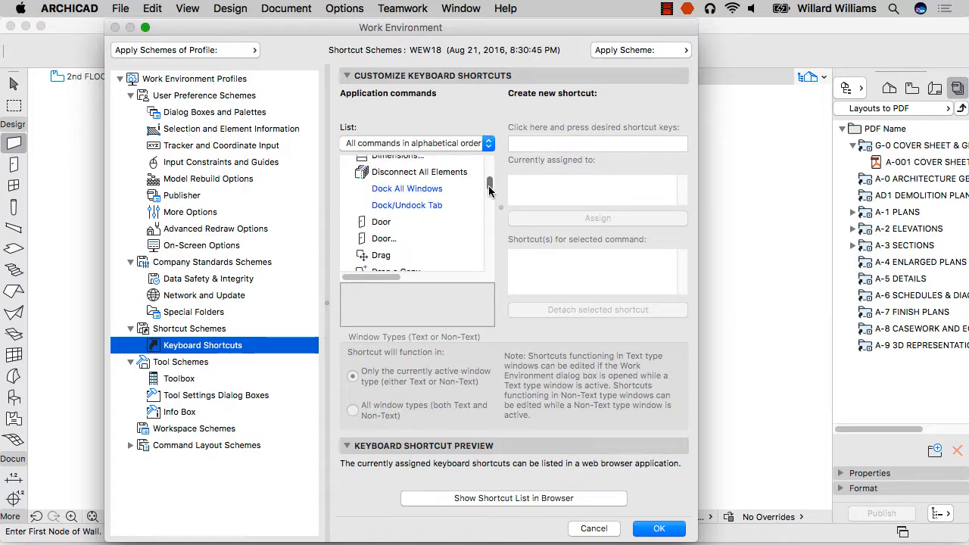
pyautogui.scroll(-5, 470, 238)
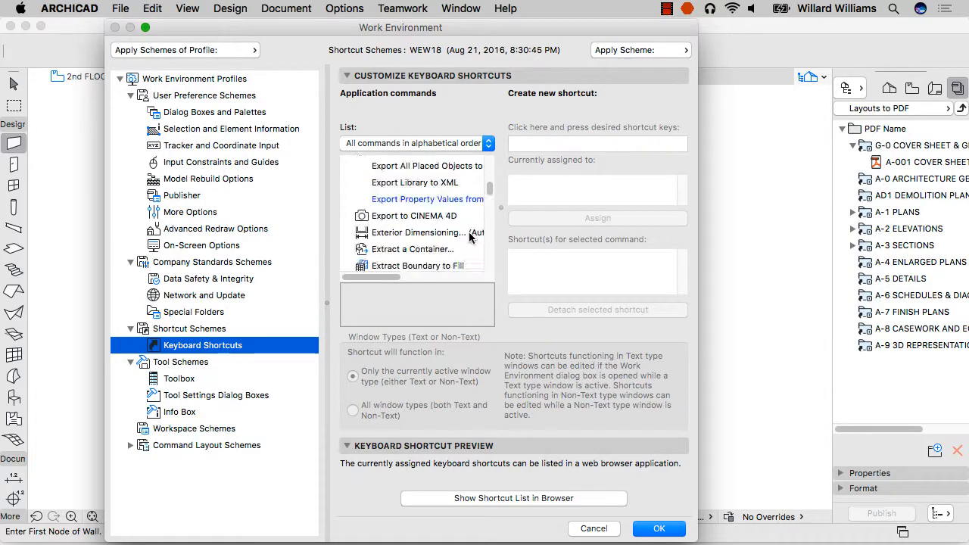
pyautogui.scroll(-10, 469, 238)
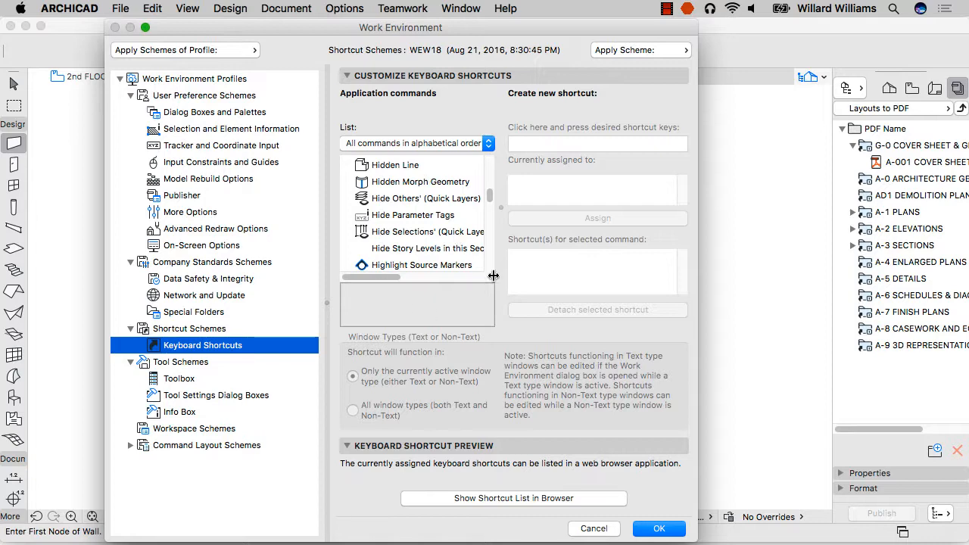
pyautogui.click(426, 200)
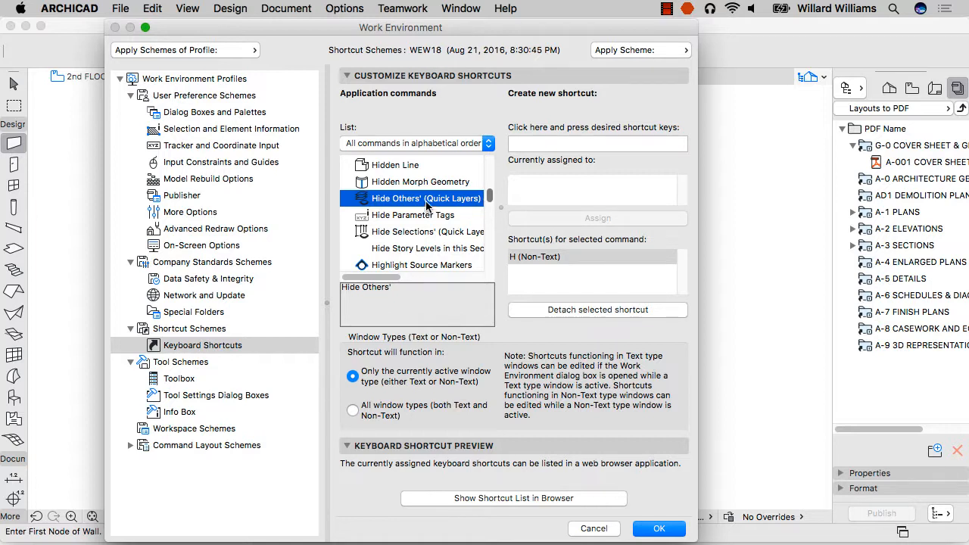
pyautogui.click(594, 144)
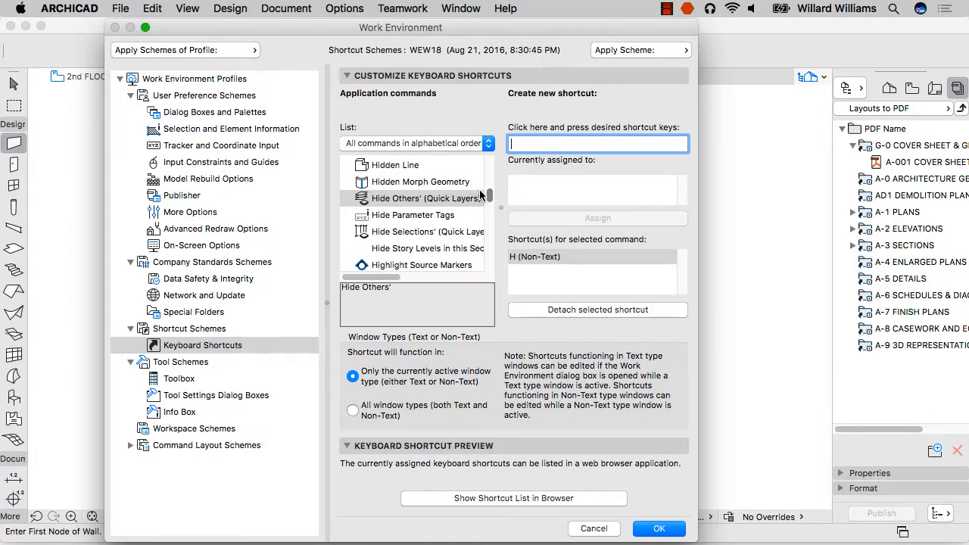
# List the commands by current menu structure and view the IFC Translation Setup command in the File, Interoperability, IFC group.
pyautogui.moveTo(491, 199); pyautogui.dragTo(491, 163)
pyautogui.click(453, 210)
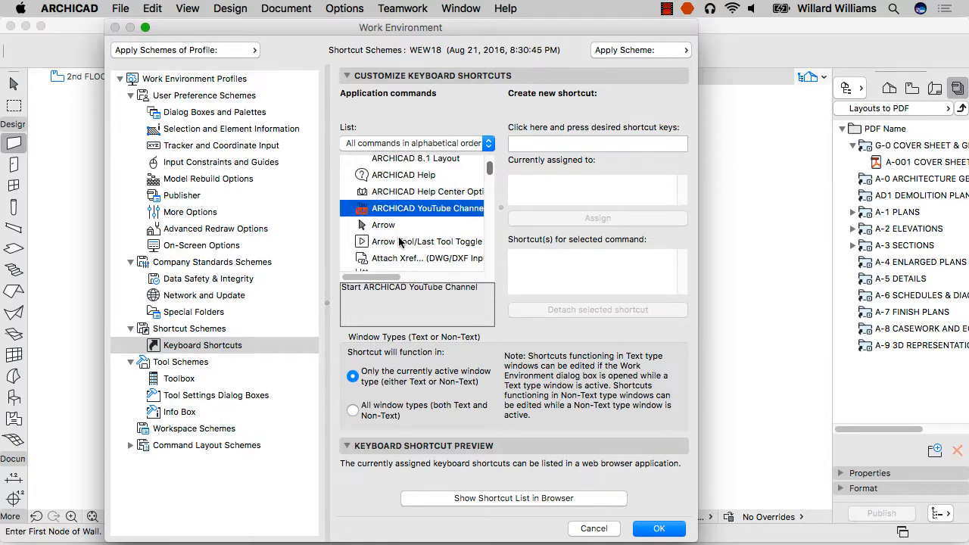
pyautogui.click(445, 144)
pyautogui.click(441, 120)
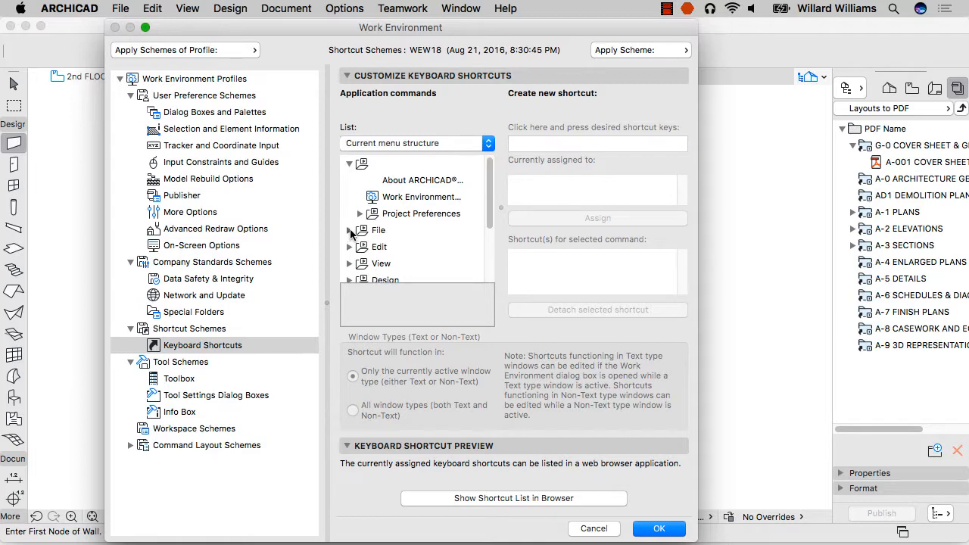
pyautogui.click(350, 230)
pyautogui.scroll(-5, 417, 227)
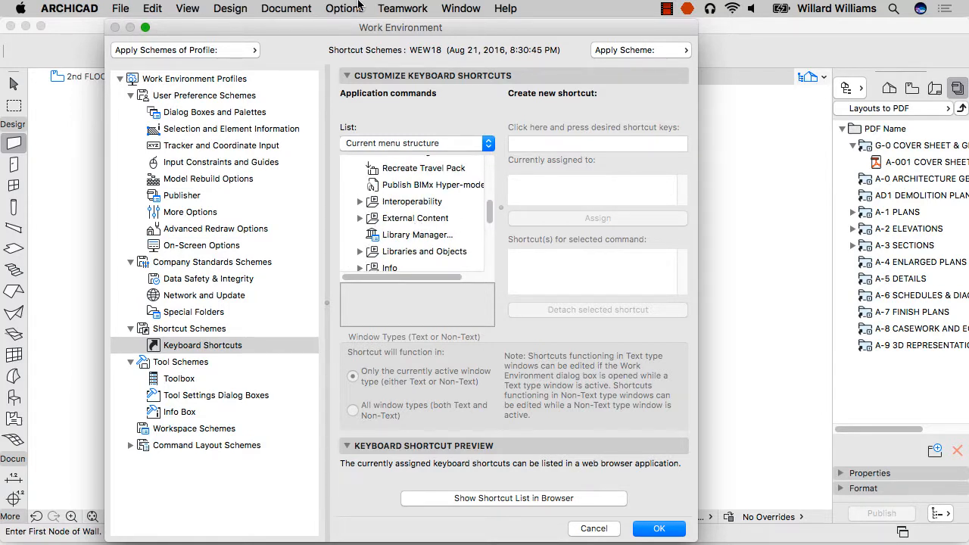
pyautogui.click(360, 201)
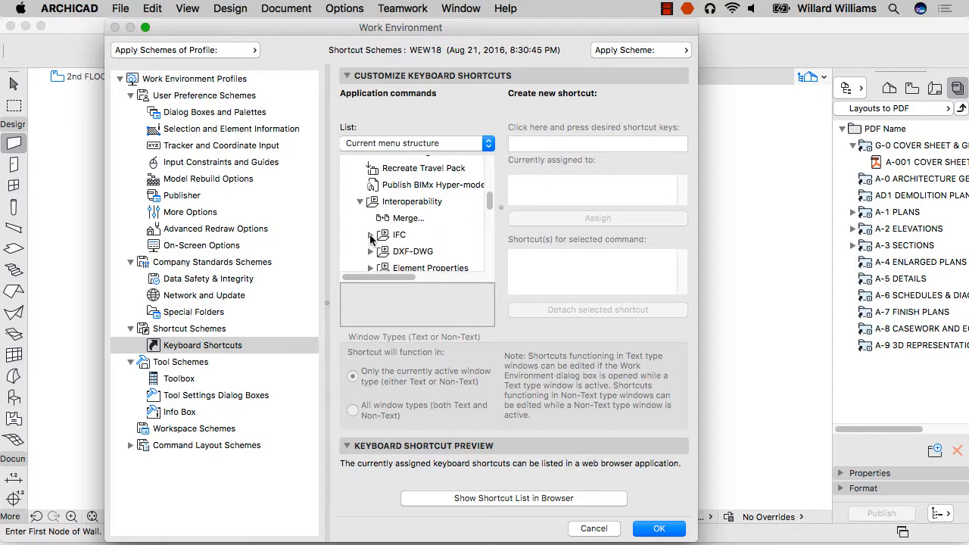
pyautogui.click(370, 236)
pyautogui.scroll(-1, 479, 202)
pyautogui.click(449, 235)
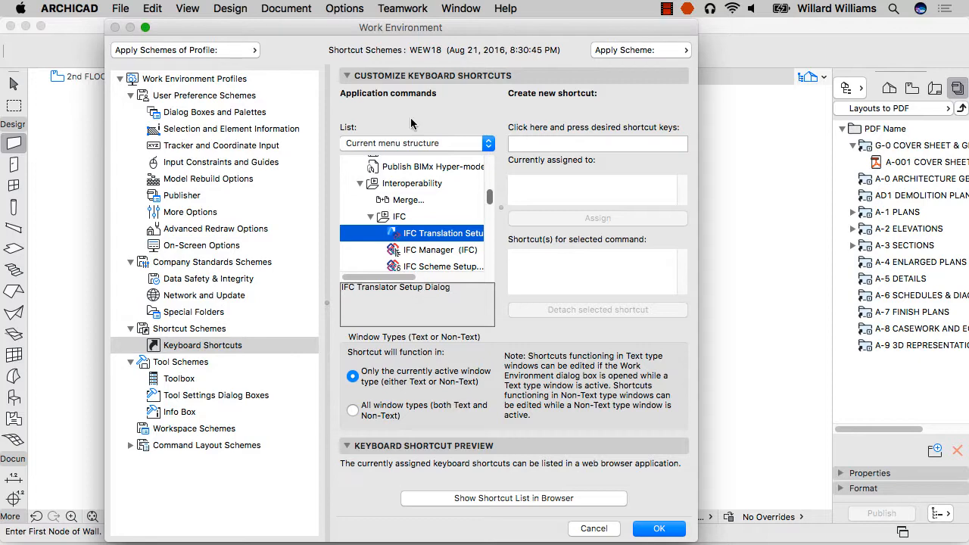
# List all commands by theme and look through the theme groups.
pyautogui.click(414, 148)
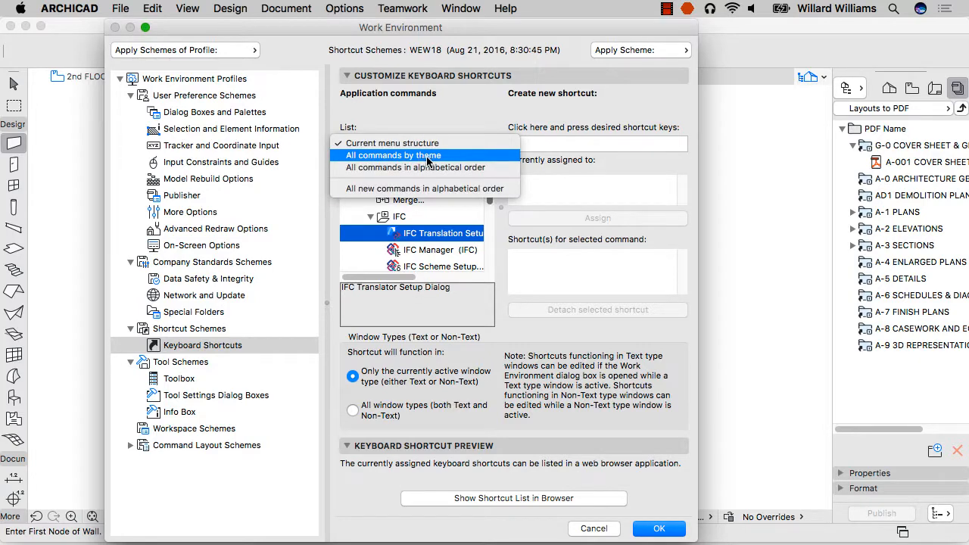
pyautogui.click(428, 156)
pyautogui.moveTo(490, 186)
pyautogui.mouseDown()
pyautogui.moveTo(493, 264)
pyautogui.moveTo(491, 189)
pyautogui.mouseUp()
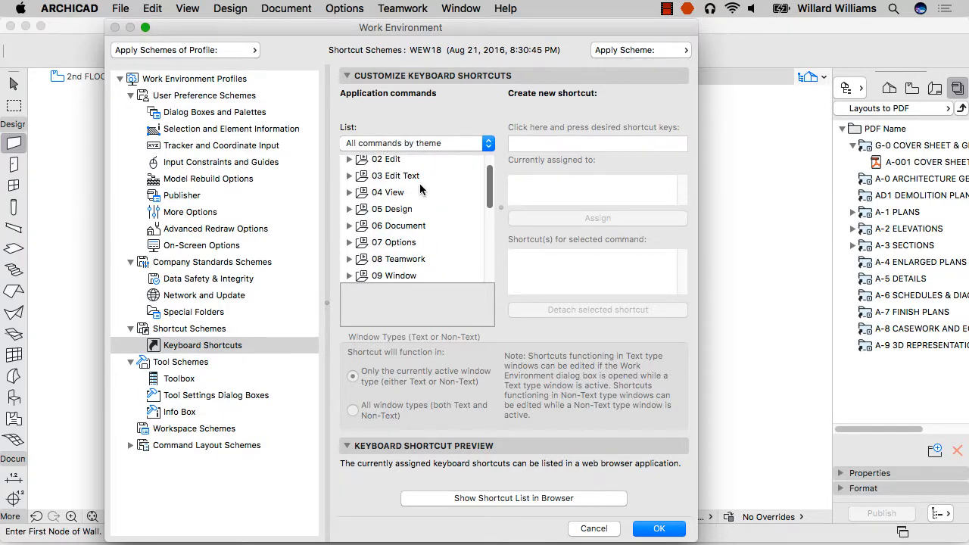
# Set the list back to all commands in alphabetical order and view the Cursor Projection command.
pyautogui.click(417, 143)
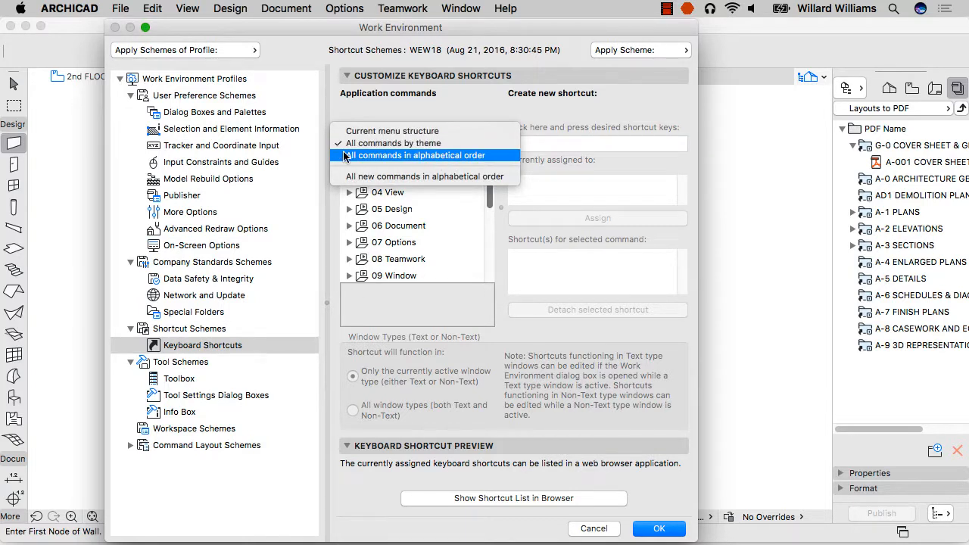
pyautogui.click(456, 156)
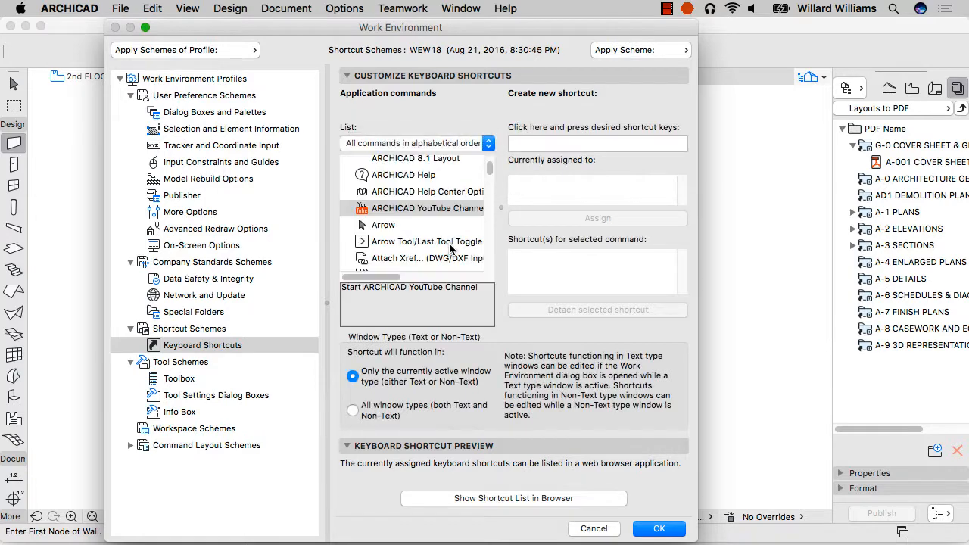
pyautogui.click(443, 179)
pyautogui.scroll(-10, 454, 189)
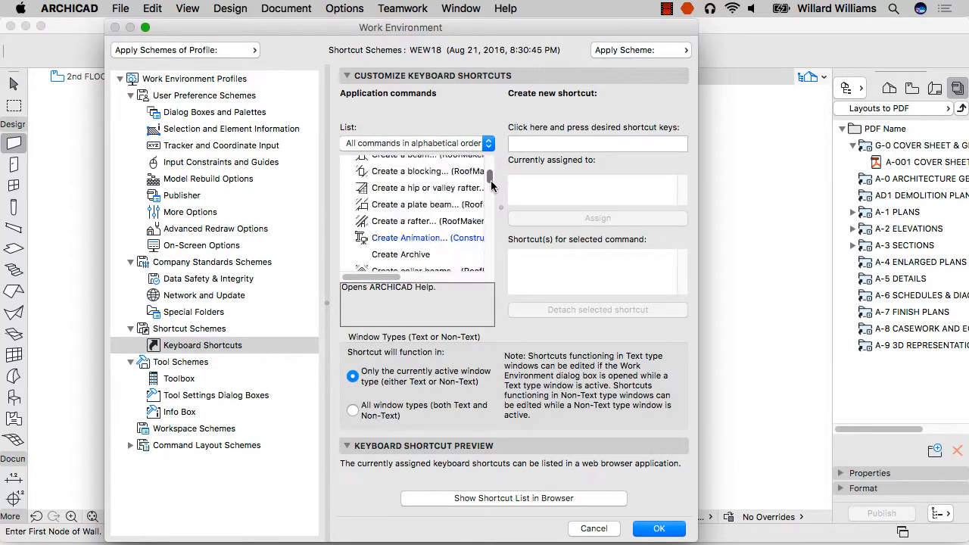
pyautogui.click(421, 188)
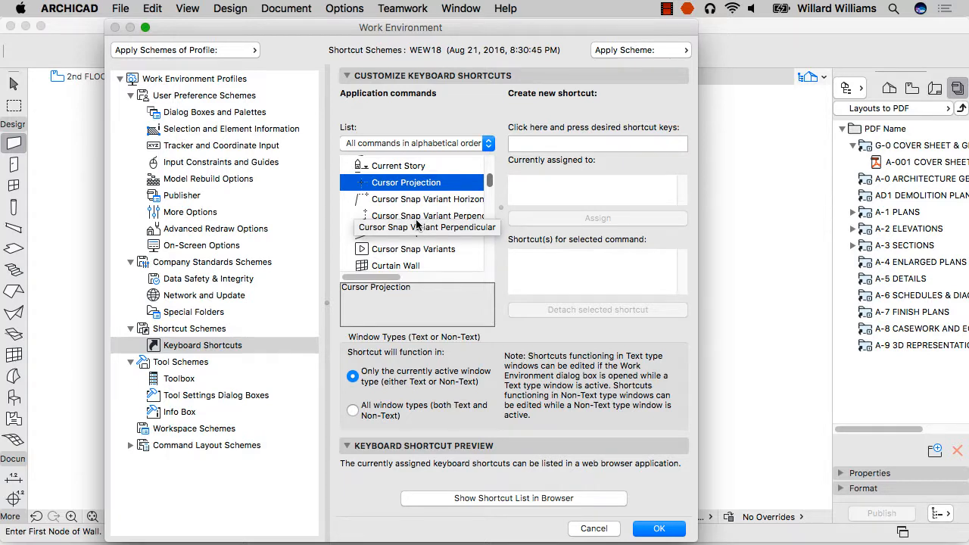
# Go through the commands starting with H and select Hide Others' (Quick Layers) to view its shortcut.
pyautogui.press('h')
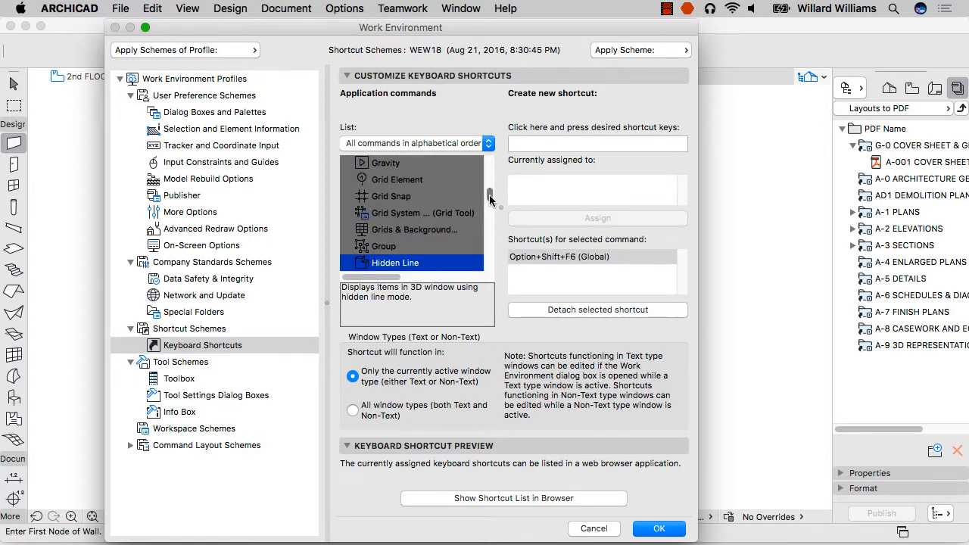
pyautogui.scroll(-3, 489, 198)
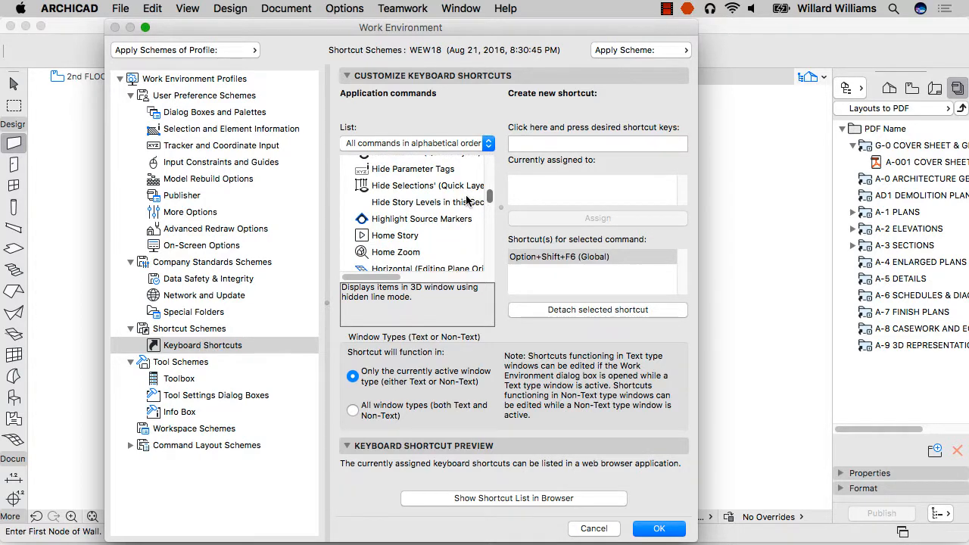
pyautogui.click(443, 222)
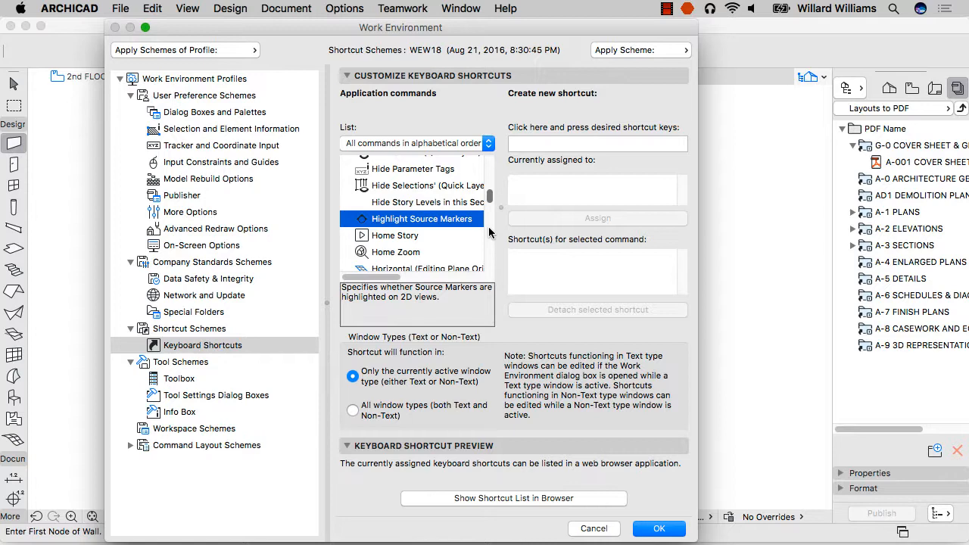
pyautogui.press('Down')
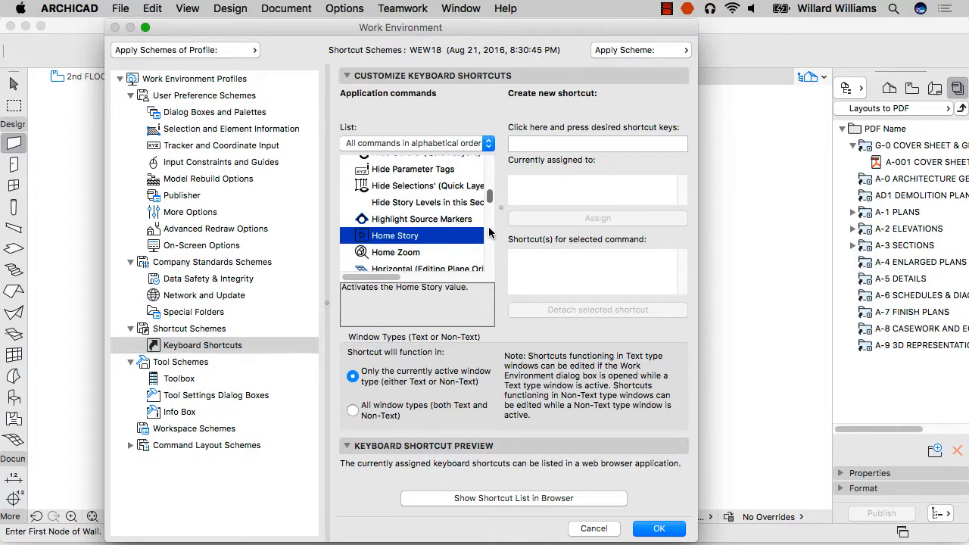
pyautogui.press('Up')
pyautogui.press('Up')
pyautogui.press('Up')
pyautogui.press('Up')
pyautogui.press('Up')
pyautogui.press('Up')
pyautogui.press('Up')
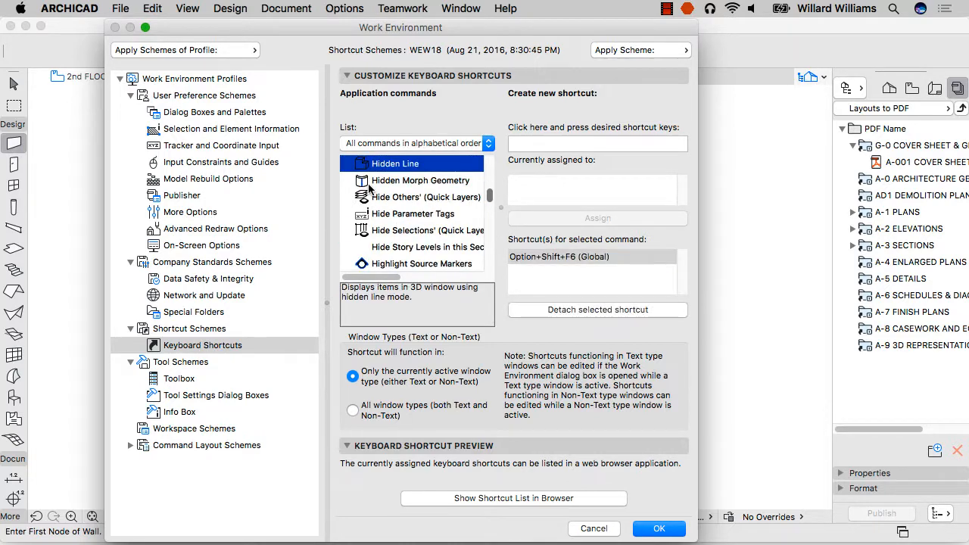
pyautogui.click(390, 206)
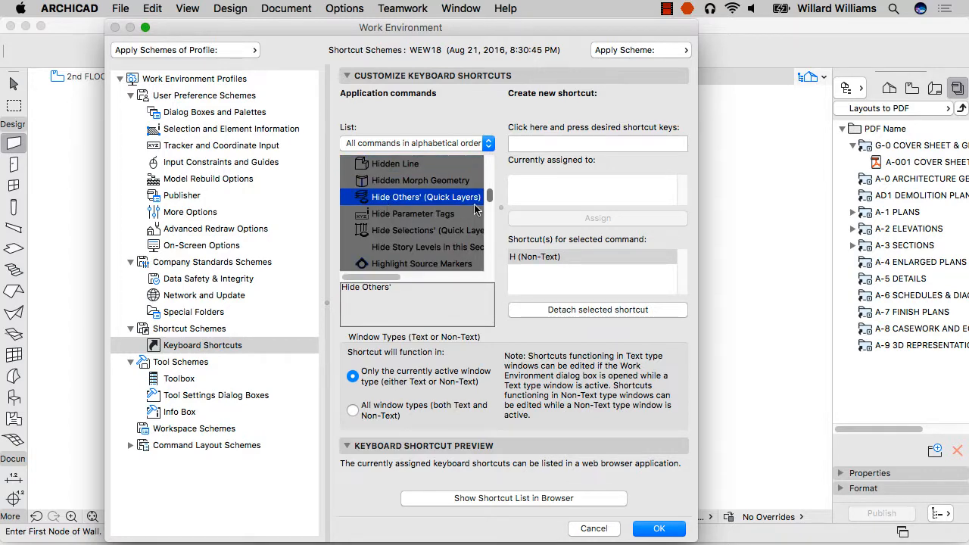
# Look up the commands starting with A and C, and cancel the Work Environment dialog.
pyautogui.press('a')
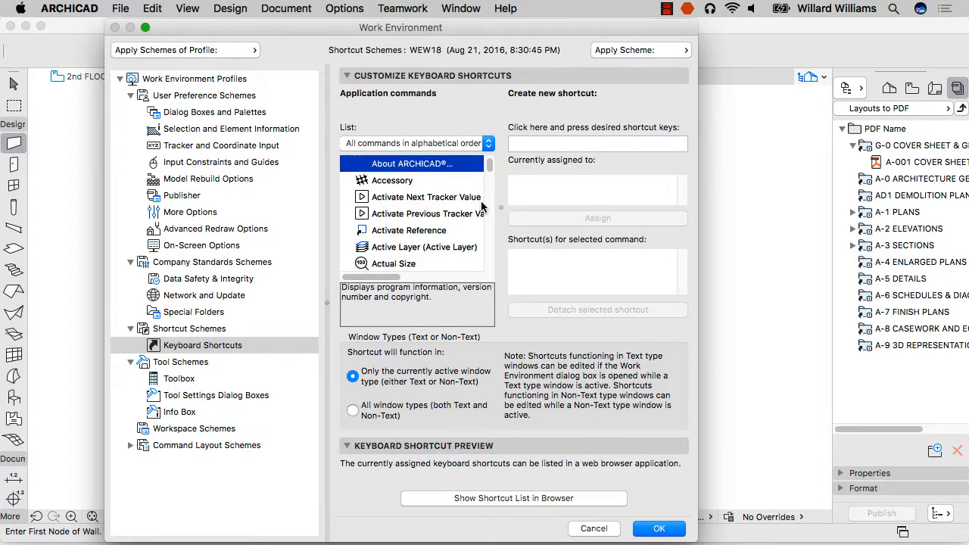
pyautogui.press('c')
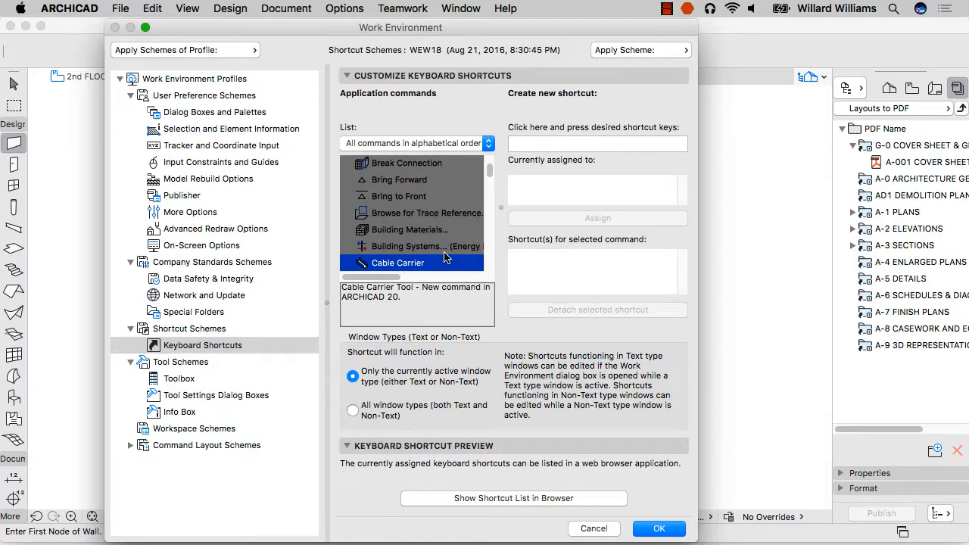
pyautogui.press('Escape')
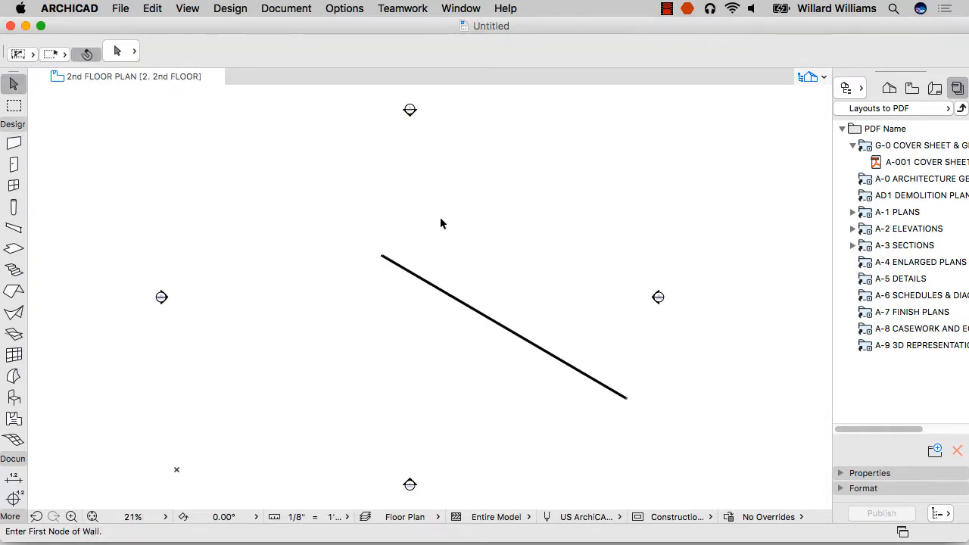
# Reopen the Work Environment dialog and view the stored shortcut schemes.
pyautogui.click(356, 8)
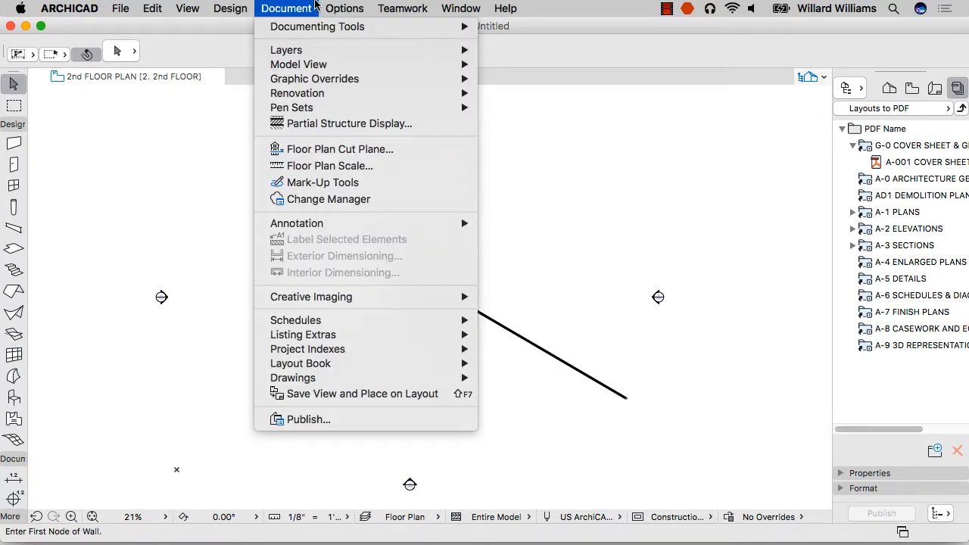
pyautogui.moveTo(419, 355)
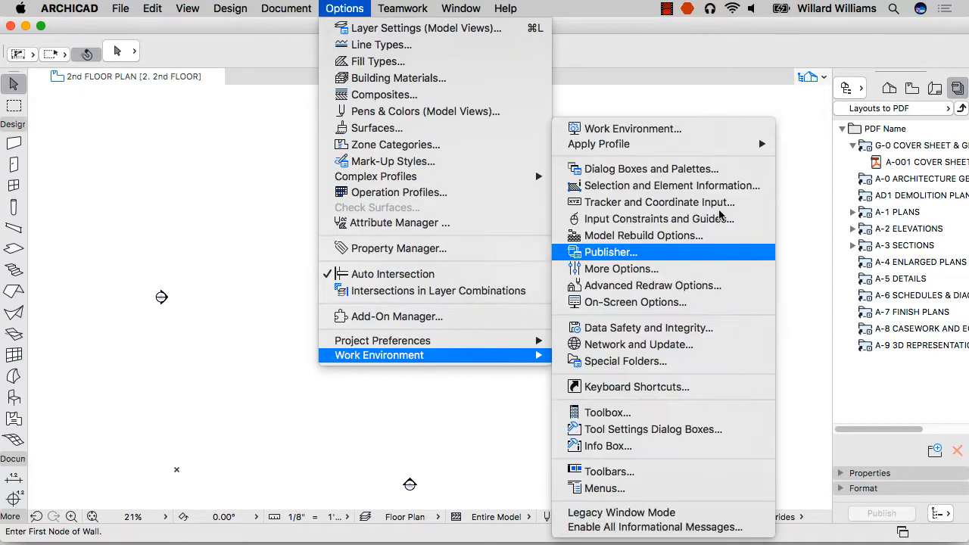
pyautogui.click(643, 136)
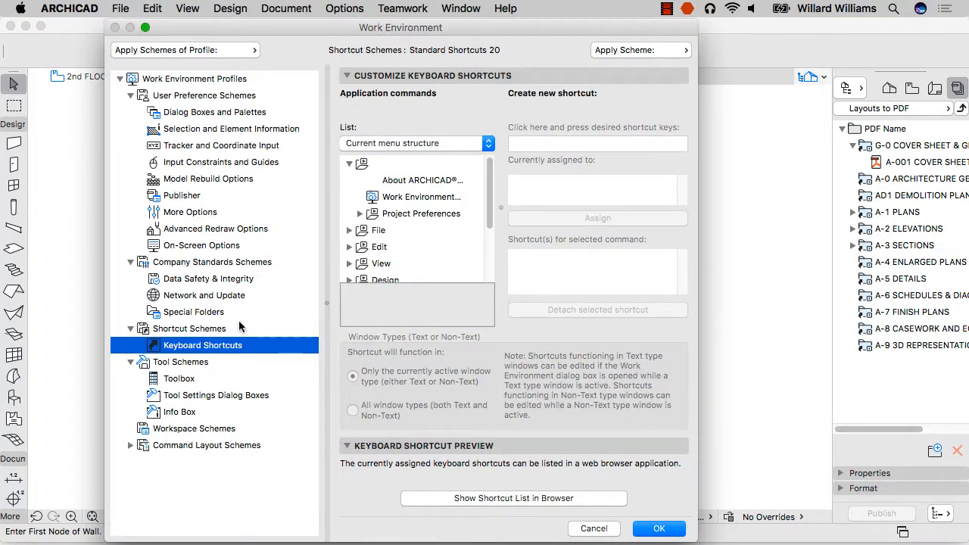
pyautogui.click(144, 328)
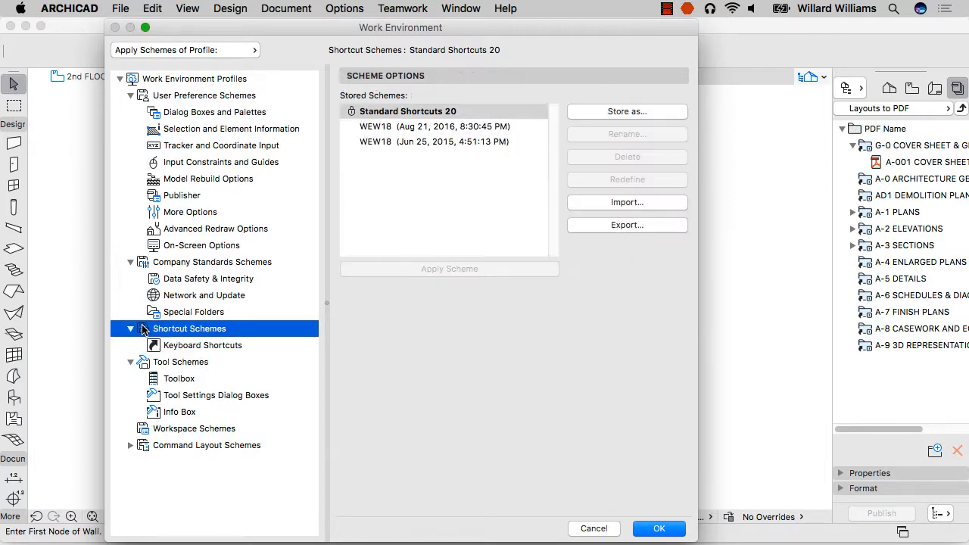
# List all keyboard shortcut commands in alphabetical order and select Hide Selections' (Quick Layers) among those starting with H.
pyautogui.click(197, 345)
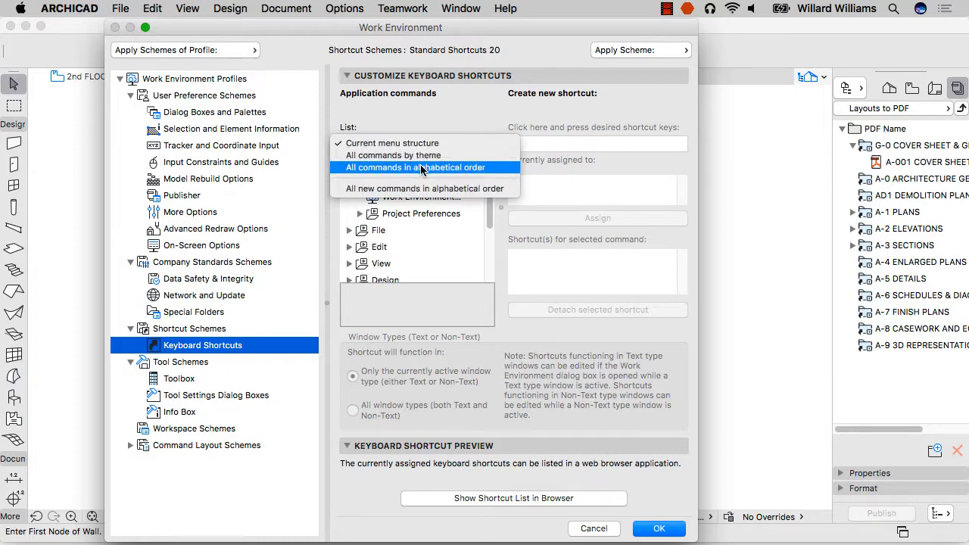
pyautogui.click(421, 168)
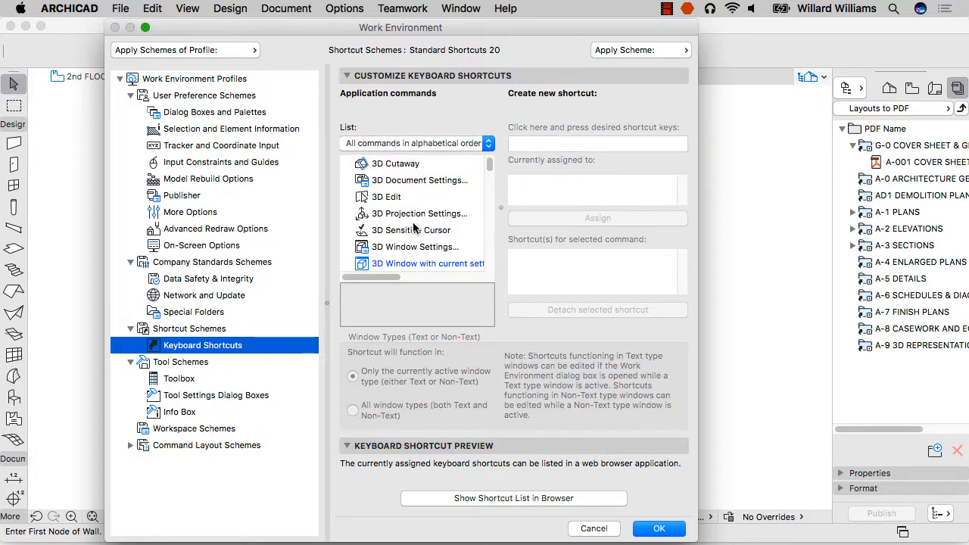
pyautogui.click(413, 219)
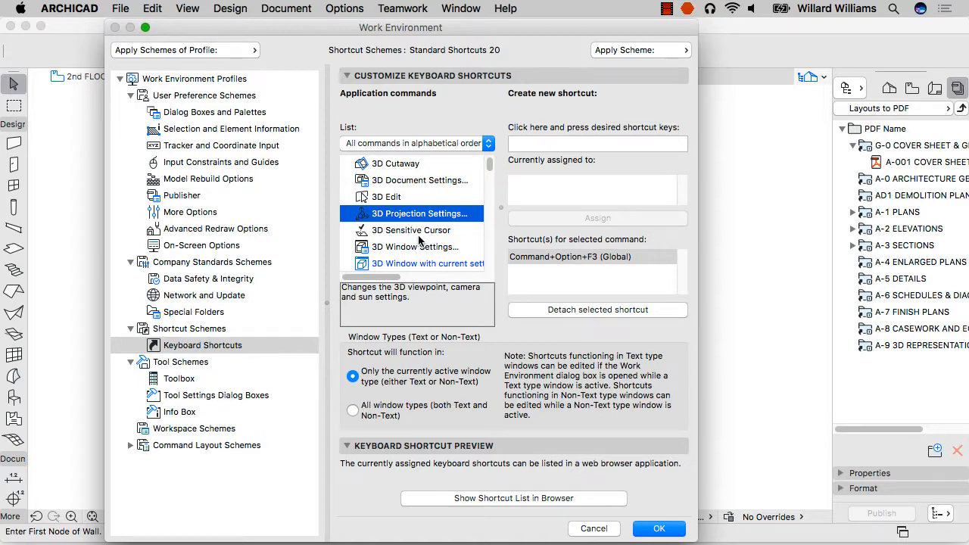
pyautogui.press('h')
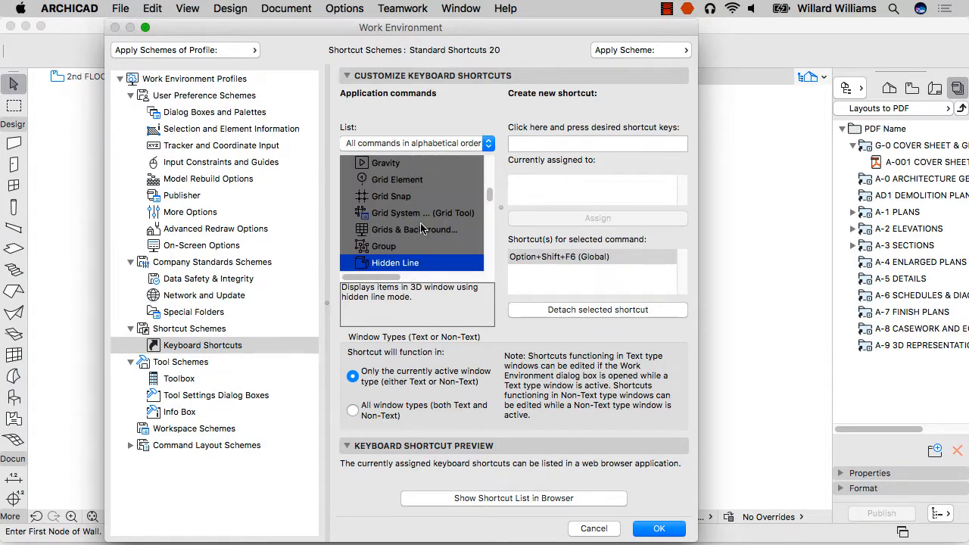
pyautogui.scroll(-5, 492, 200)
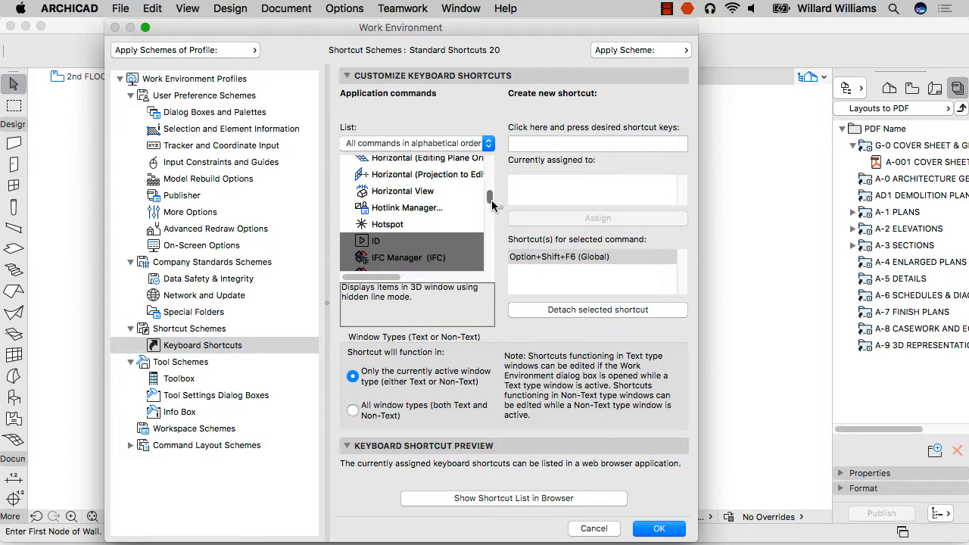
pyautogui.click(440, 208)
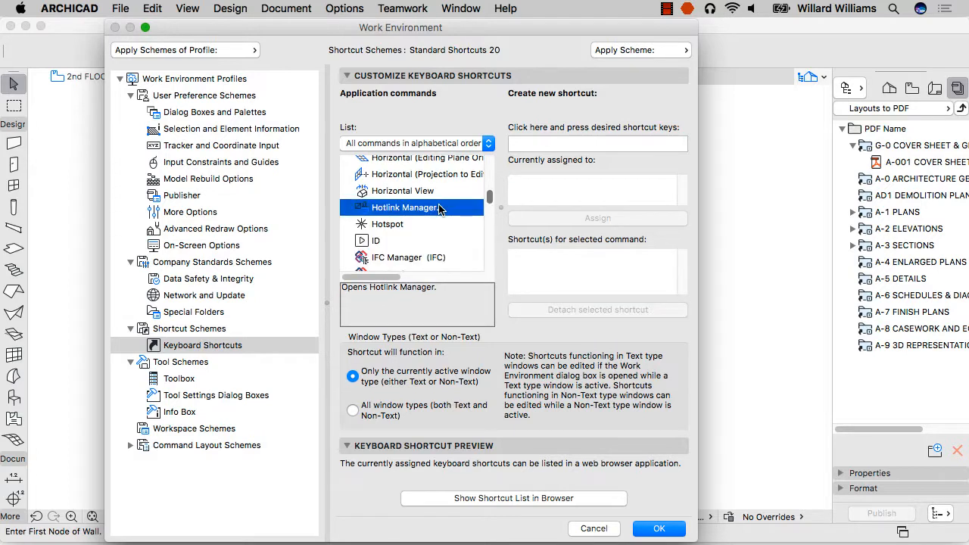
pyautogui.scroll(2, 439, 209)
pyautogui.scroll(2, 439, 209)
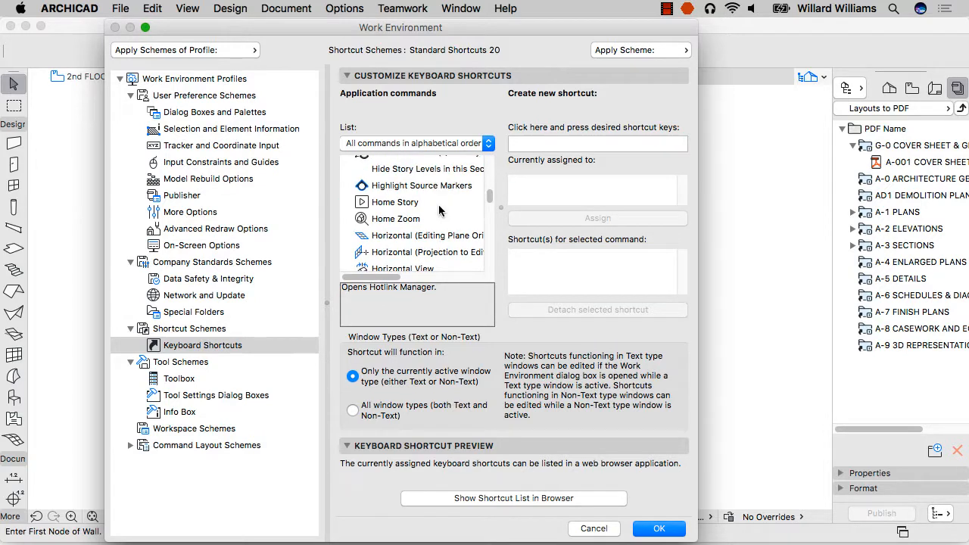
pyautogui.scroll(2, 439, 204)
pyautogui.click(424, 180)
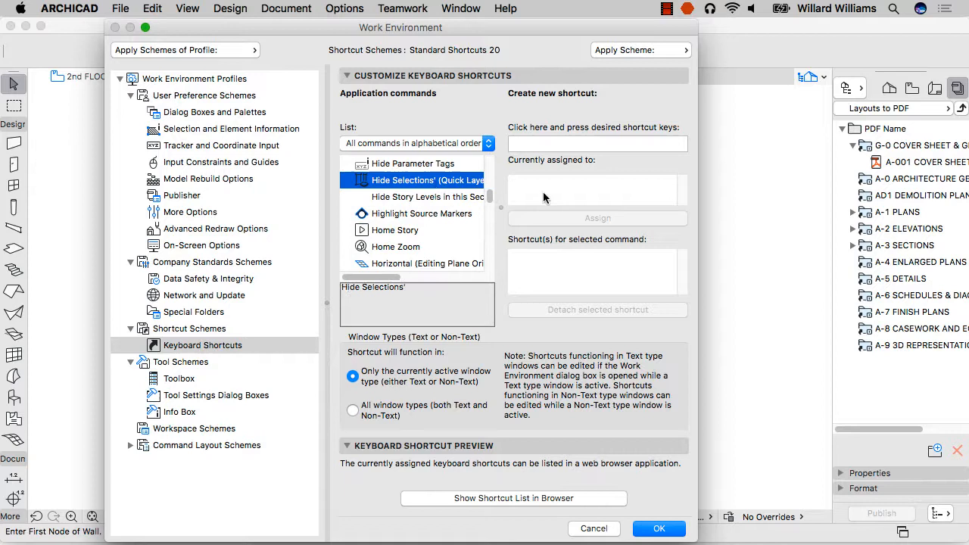
# Assign the shortcut H to the Hide Selections' command, overriding its existing assignment to Home Story.
pyautogui.click(548, 142)
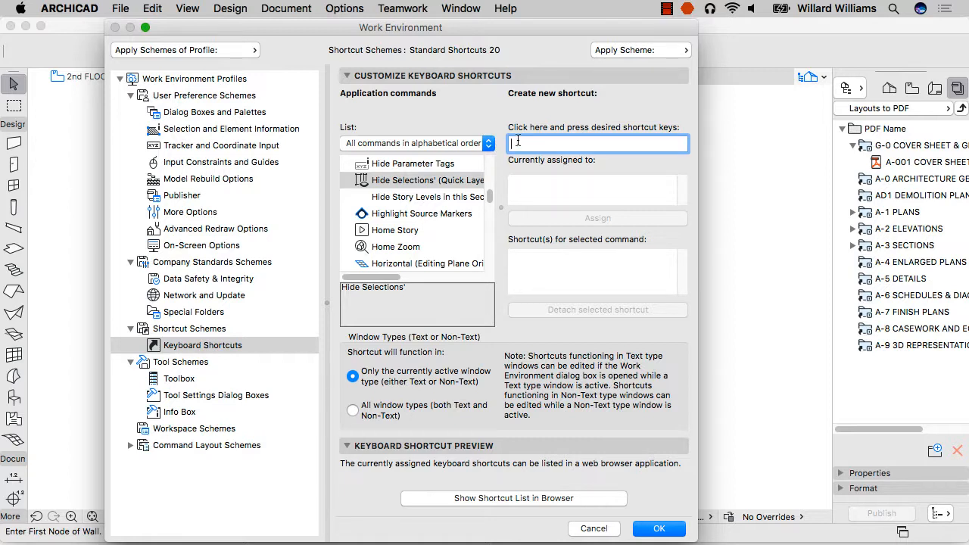
pyautogui.press('h')
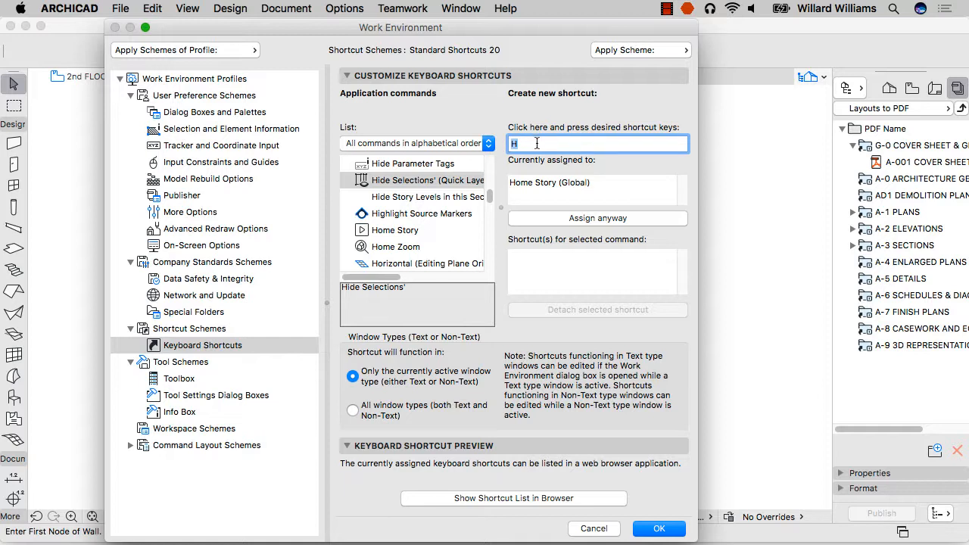
pyautogui.press('super+f')
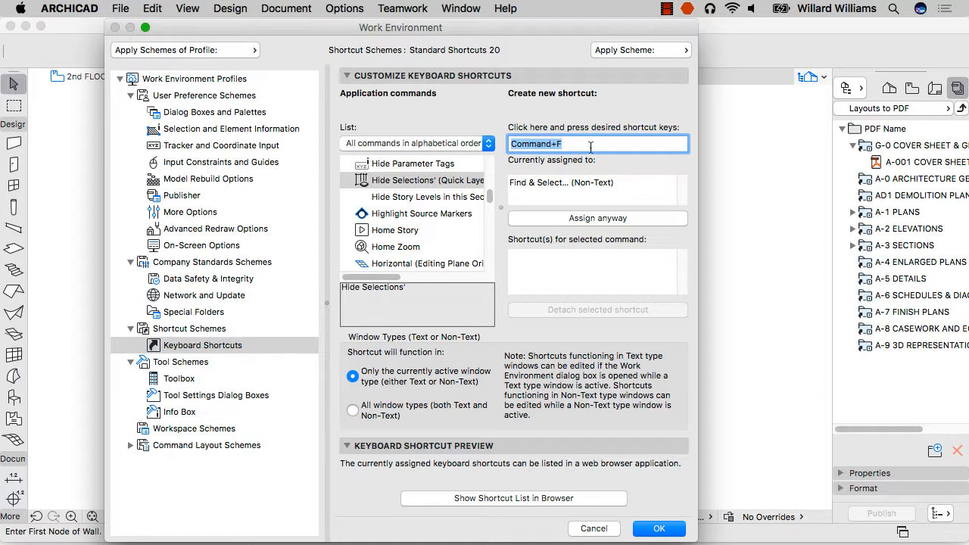
pyautogui.press('h')
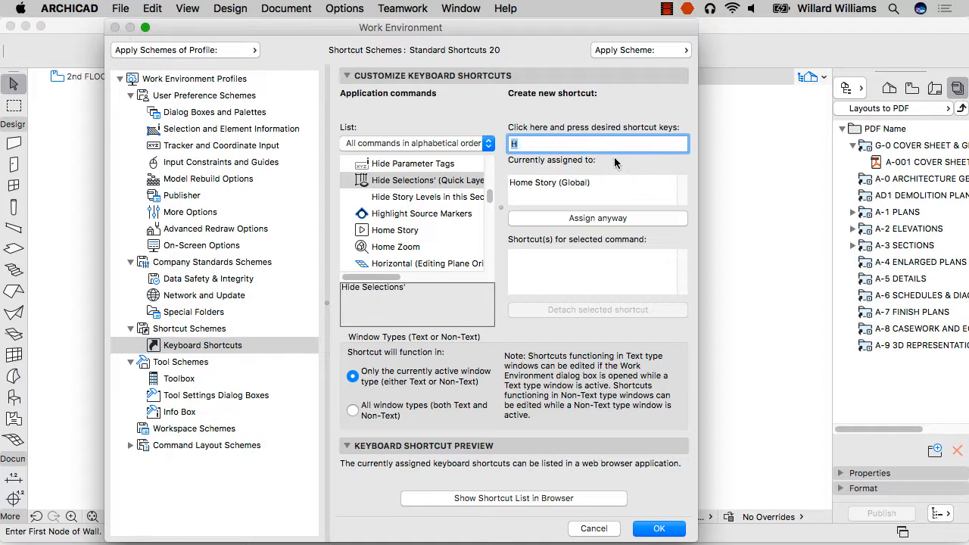
pyautogui.click(594, 220)
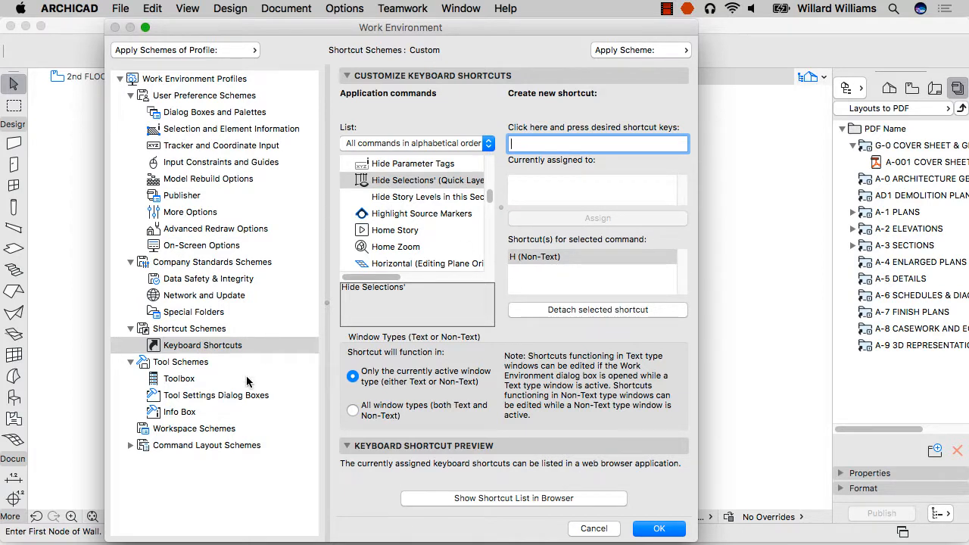
# Return to the Shortcut Schemes options to view the stored schemes.
pyautogui.click(407, 146)
pyautogui.click(180, 352)
pyautogui.click(183, 326)
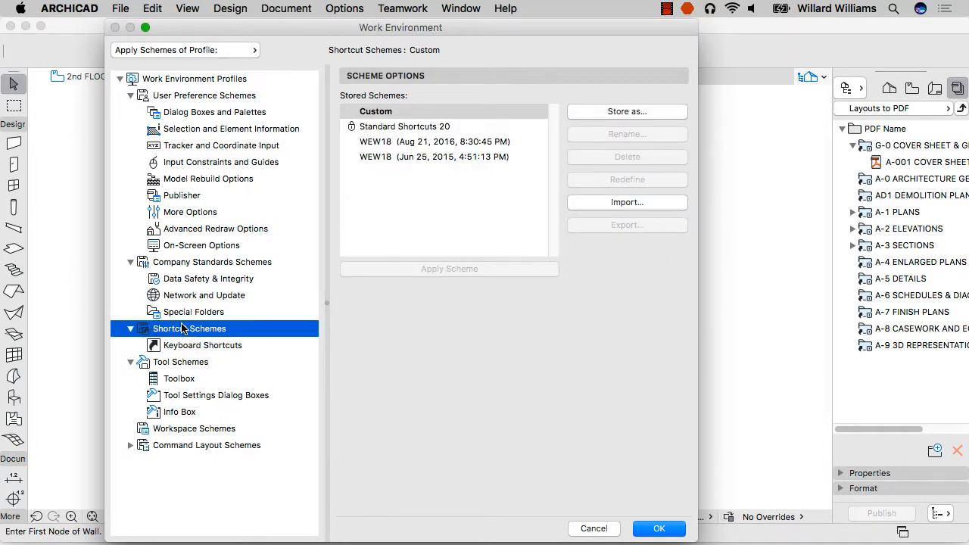
pyautogui.click(422, 143)
pyautogui.click(444, 269)
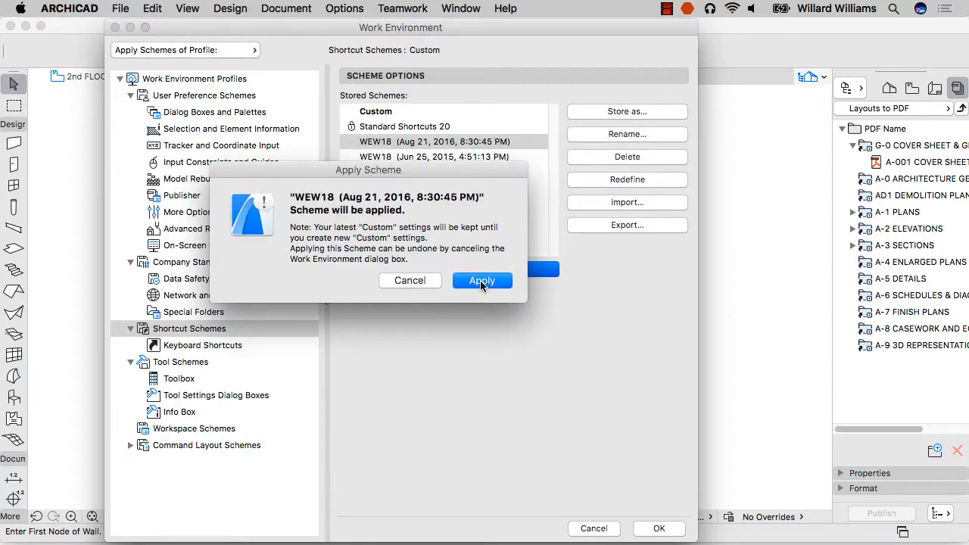
pyautogui.click(410, 280)
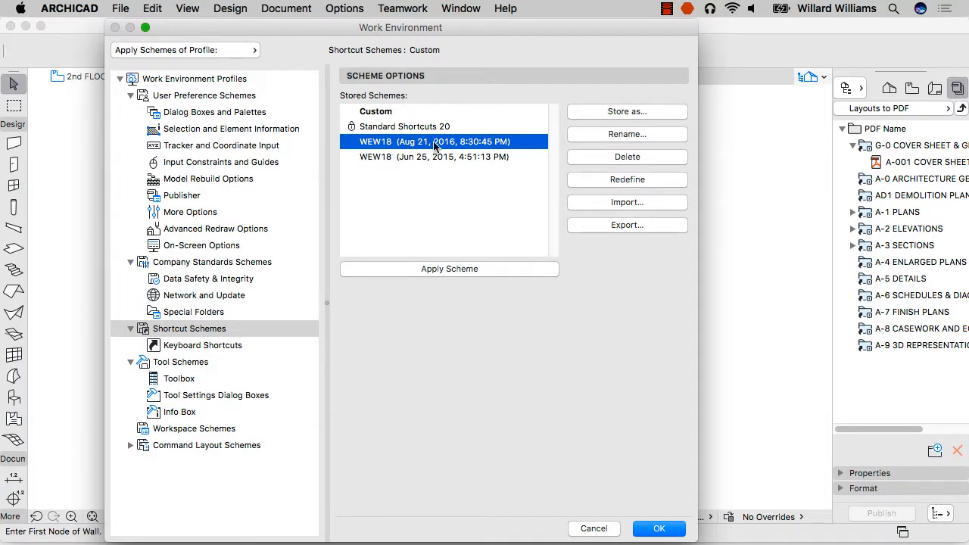
# Store the customized shortcuts as a new scheme named WEW20.
pyautogui.click(630, 112)
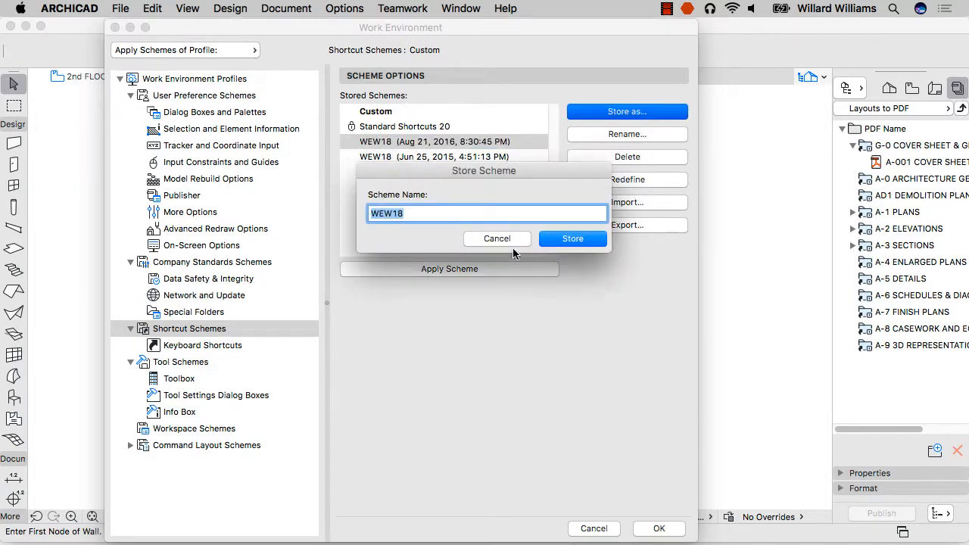
pyautogui.doubleClick(472, 219)
pyautogui.click(500, 215)
pyautogui.press('BackSpace')
pyautogui.press('BackSpace')
pyautogui.write('20')
pyautogui.press('Return')
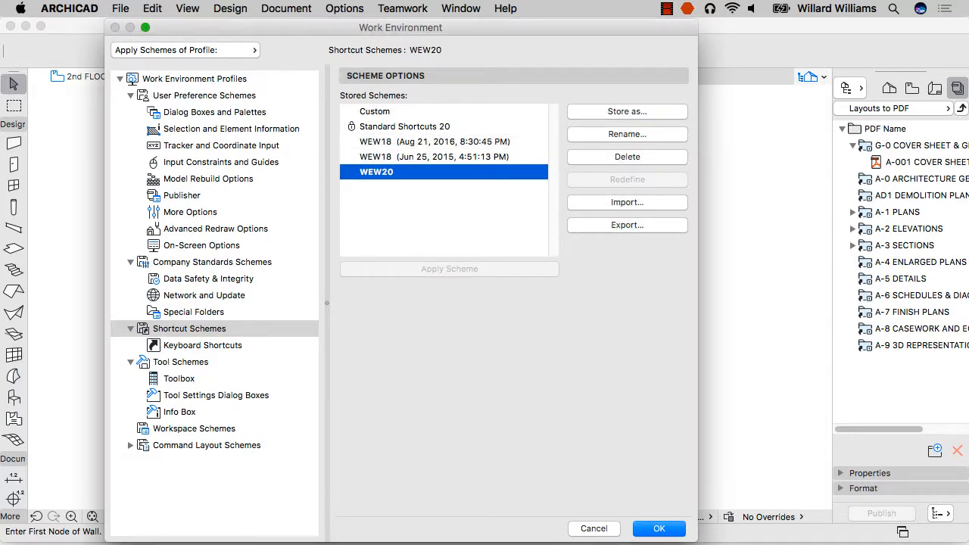
# Check the export options of the WEW20 scheme without exporting, and view the schemes stored in the WW20 profile.
pyautogui.click(610, 223)
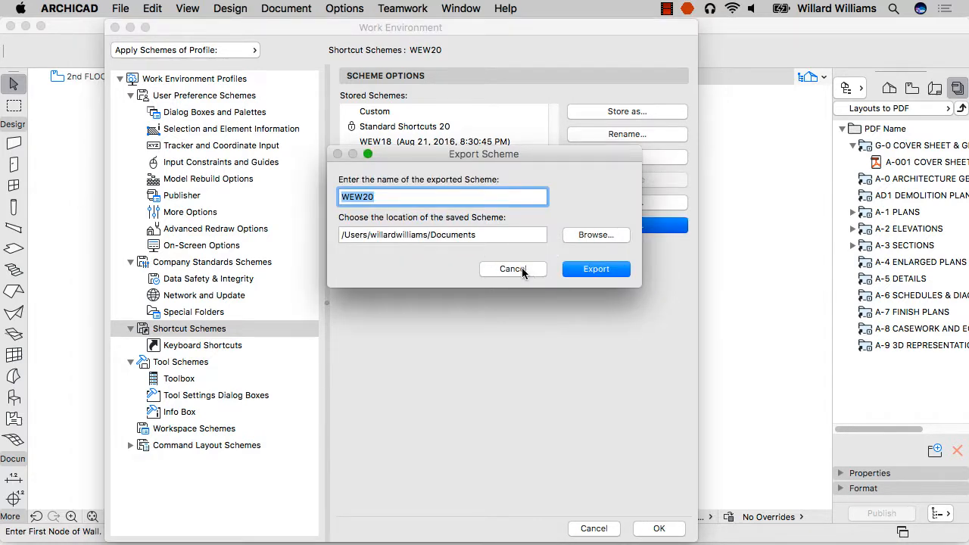
pyautogui.click(514, 270)
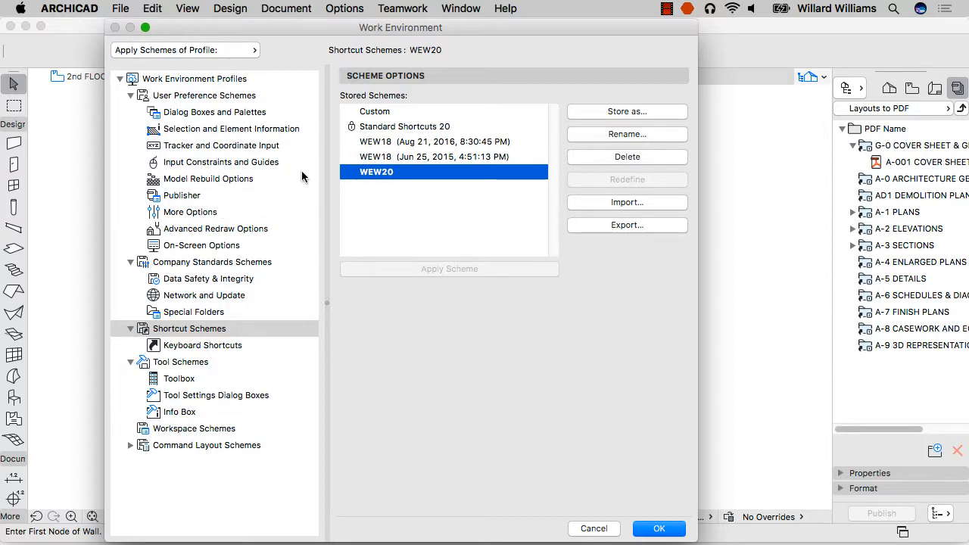
pyautogui.click(156, 83)
pyautogui.click(375, 202)
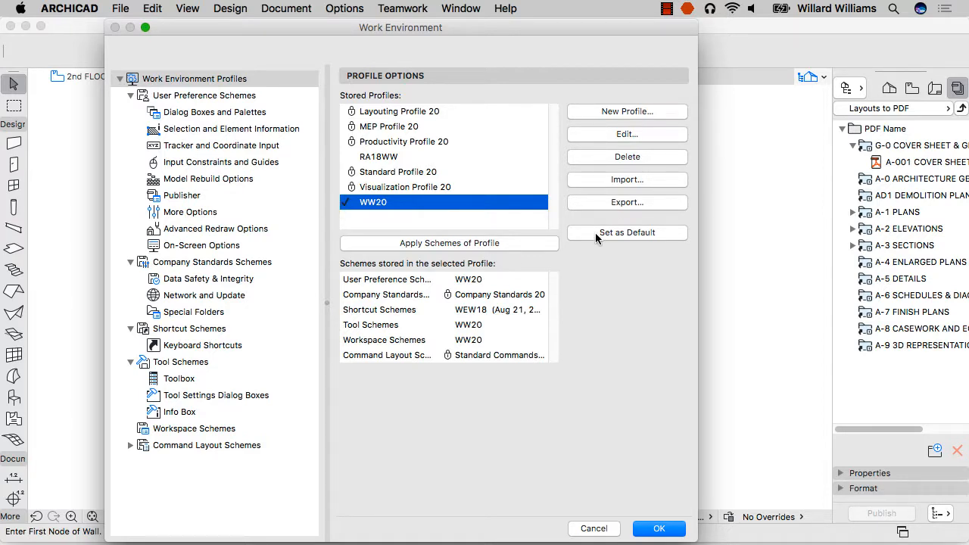
# Review the available tools and groups in the Toolbox customization, including the Window, Object and Slab tools.
pyautogui.click(166, 365)
pyautogui.click(168, 378)
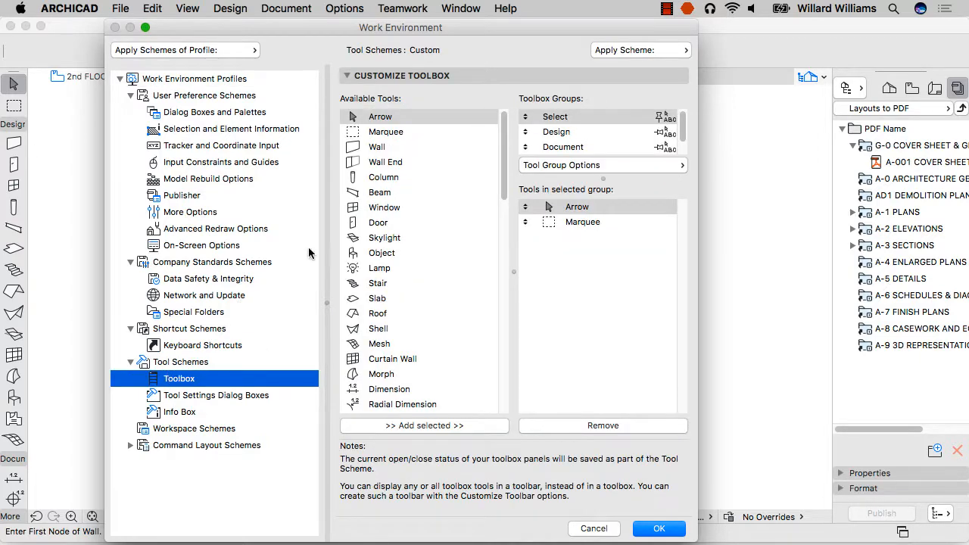
pyautogui.scroll(-10, 433, 159)
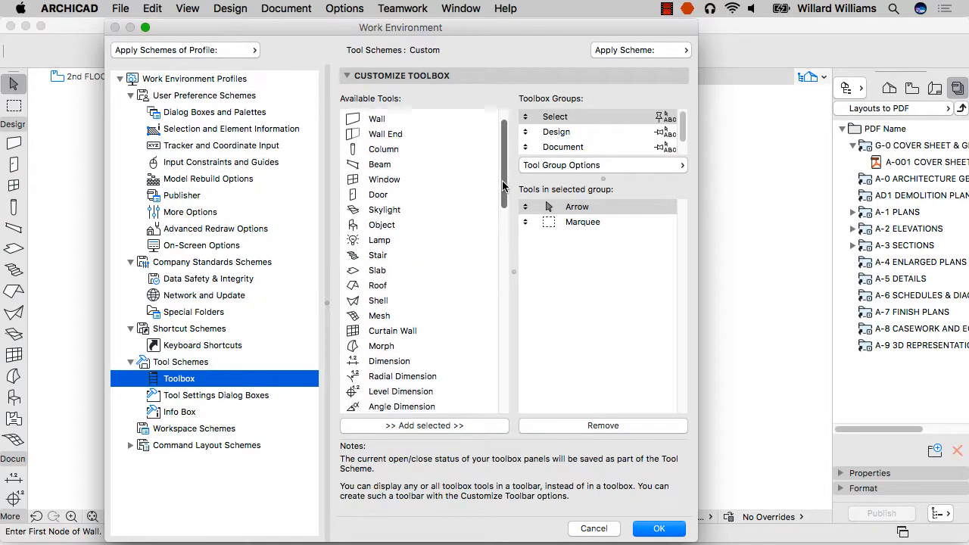
pyautogui.moveTo(504, 356); pyautogui.dragTo(492, 82)
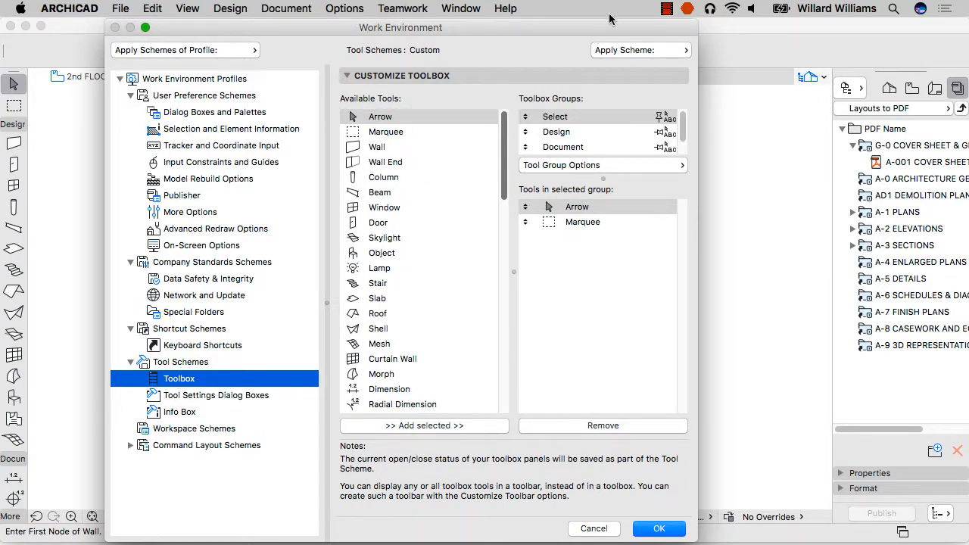
pyautogui.click(409, 206)
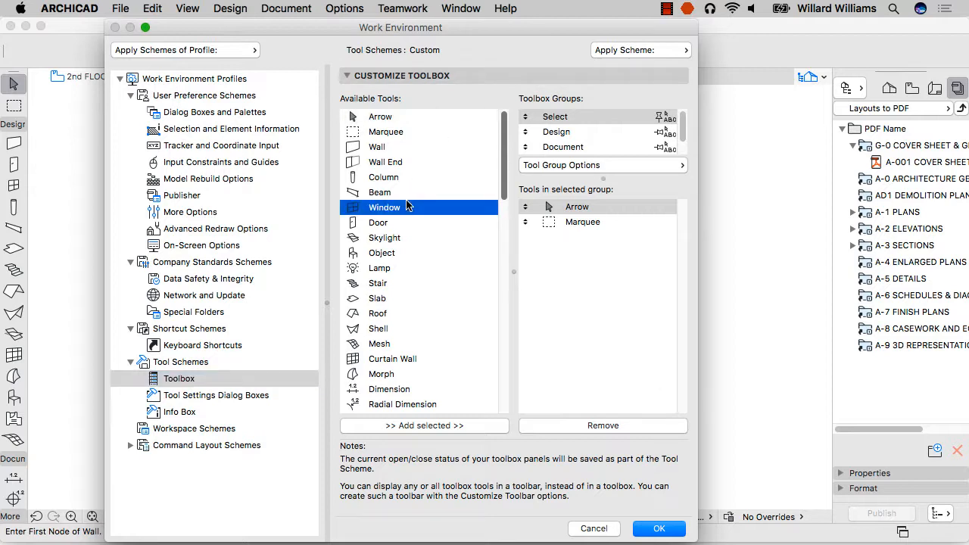
pyautogui.click(411, 251)
pyautogui.click(411, 299)
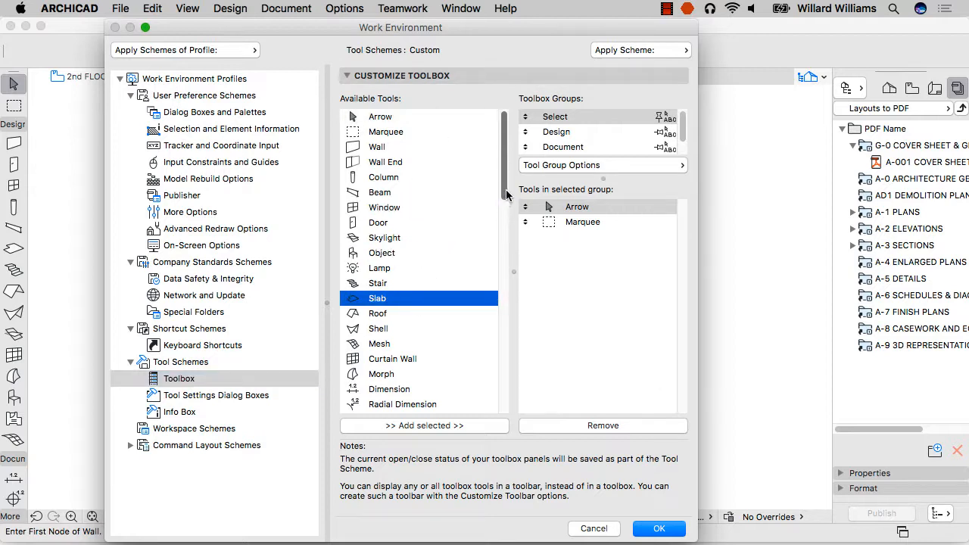
pyautogui.moveTo(505, 189); pyautogui.dragTo(510, 157)
# Hide the Layer panel and show the Listing panel in the Wall Tool's settings dialog customization, and accept the Work Environment changes.
pyautogui.click(255, 394)
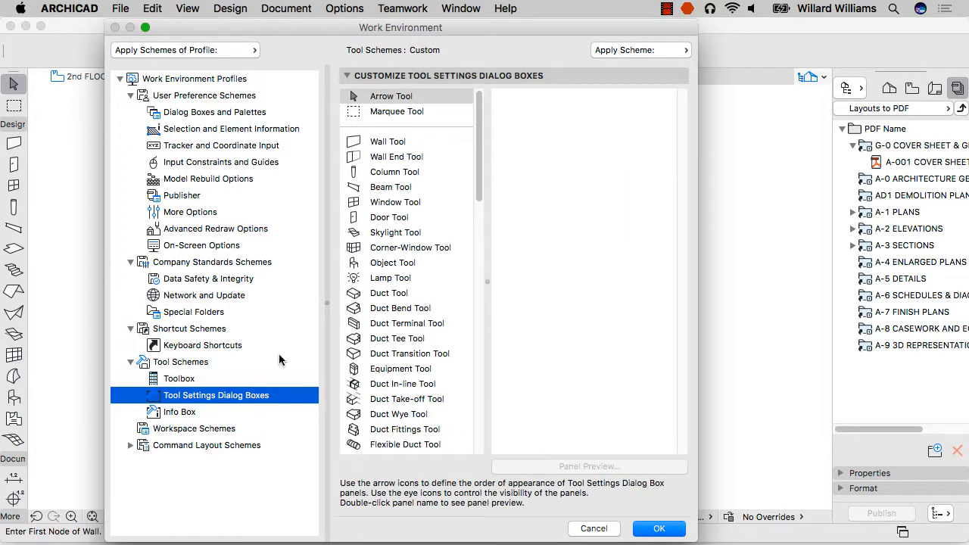
pyautogui.click(385, 143)
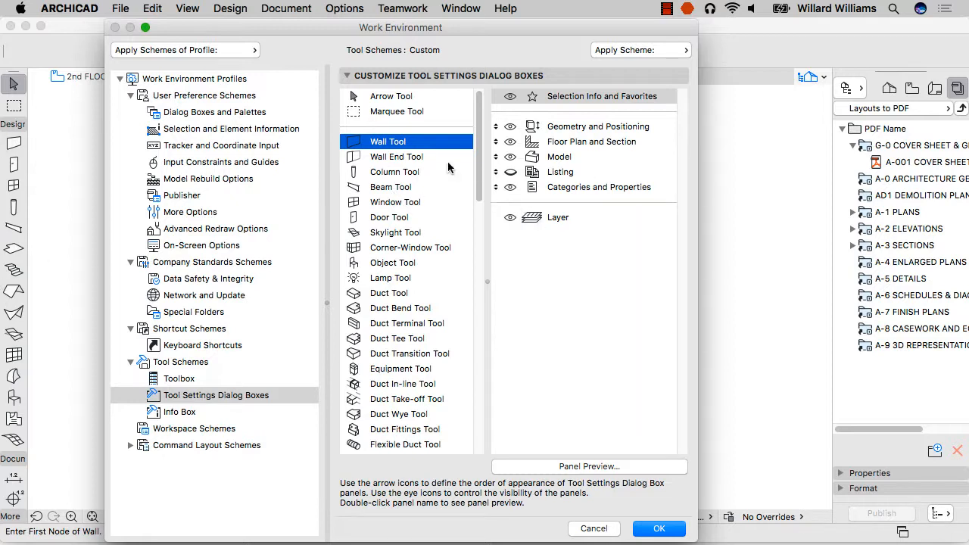
pyautogui.click(557, 218)
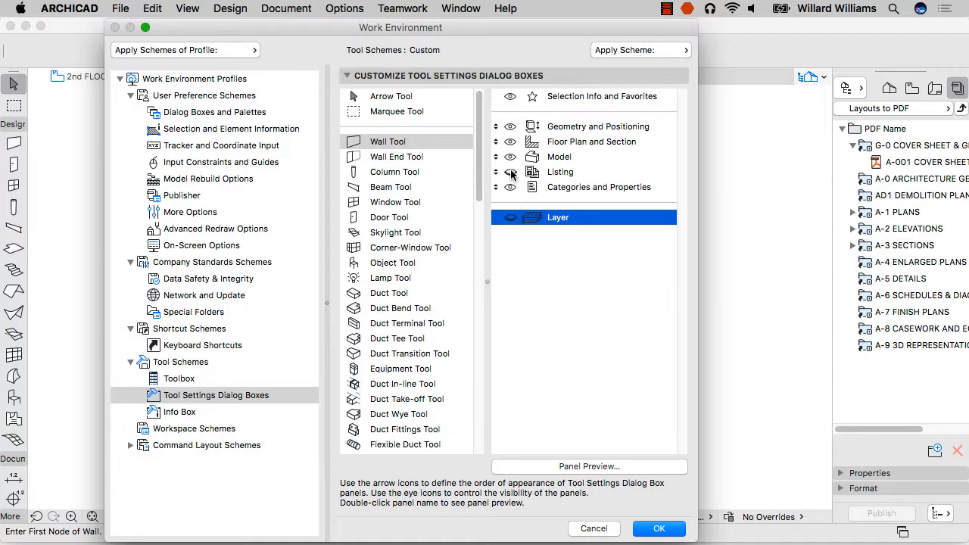
pyautogui.click(510, 173)
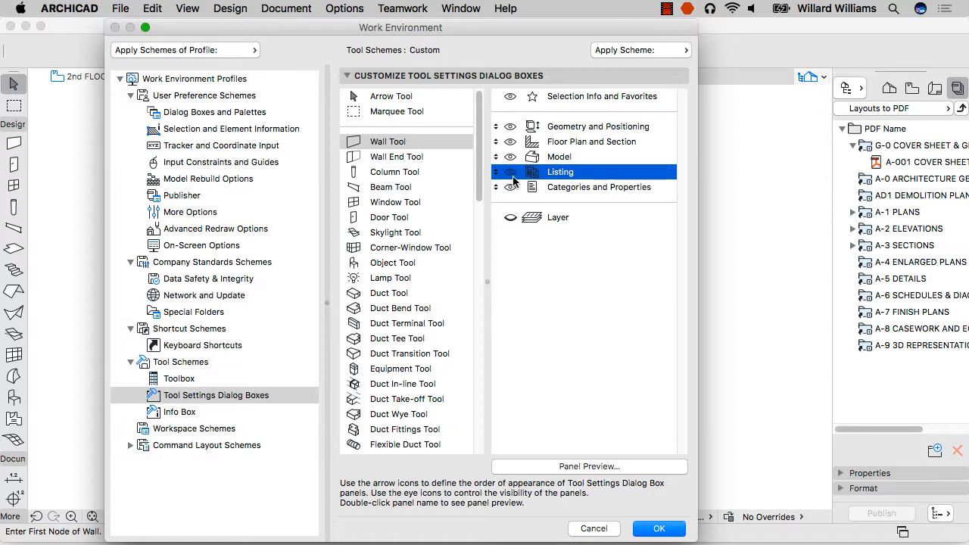
pyautogui.click(512, 175)
pyautogui.click(510, 173)
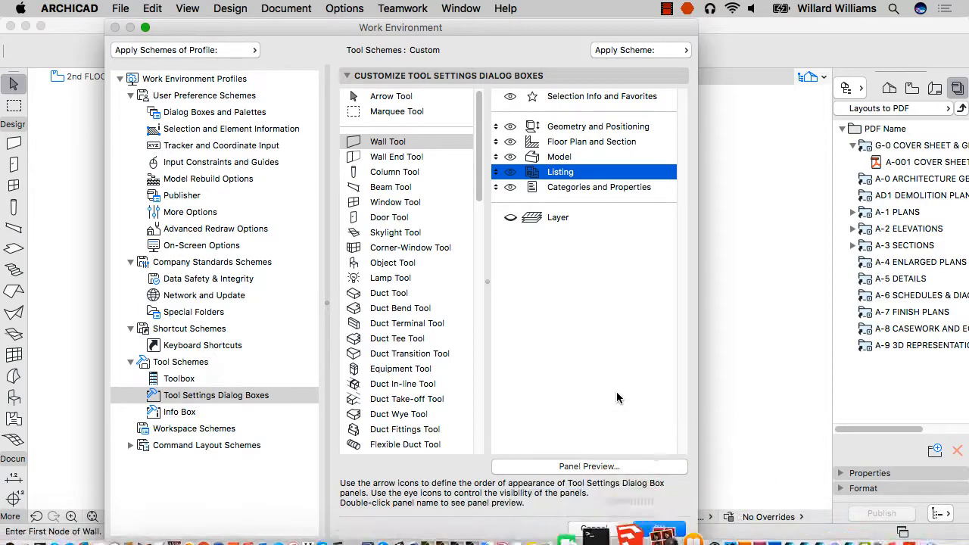
pyautogui.click(657, 528)
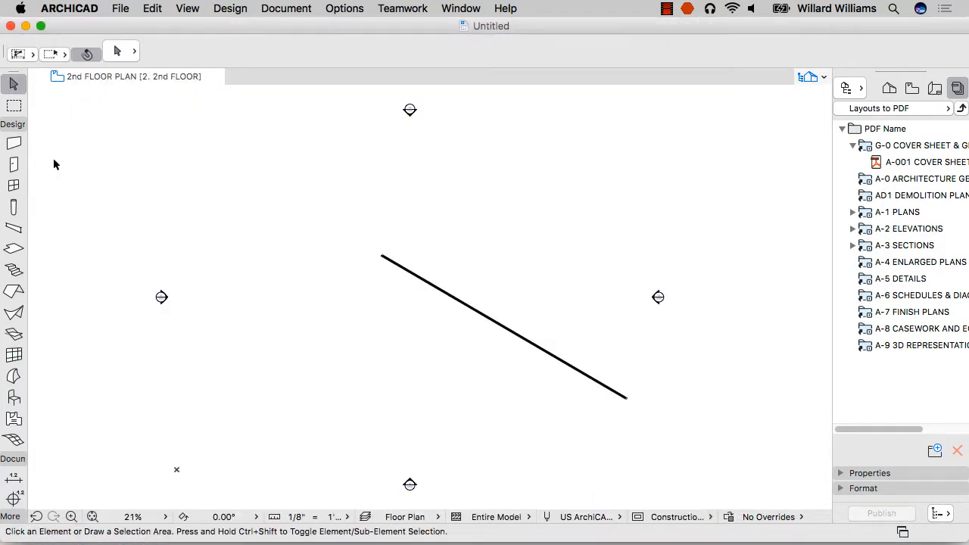
# Check the panels shown in the Wall default settings, close them without changes, and reopen the Work Environment dialog.
pyautogui.doubleClick(13, 144)
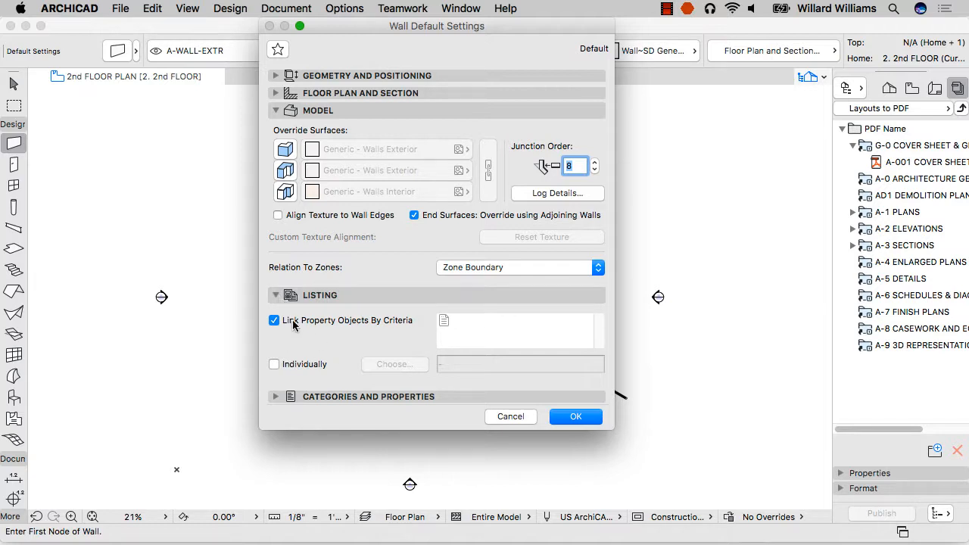
pyautogui.click(417, 4)
pyautogui.press('Escape')
pyautogui.press('Escape')
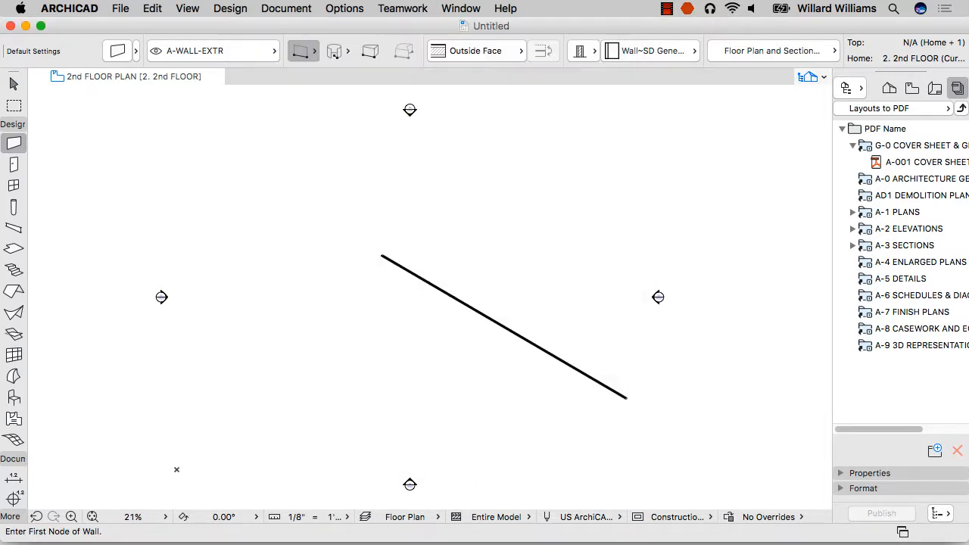
pyautogui.press('super+alt+w')
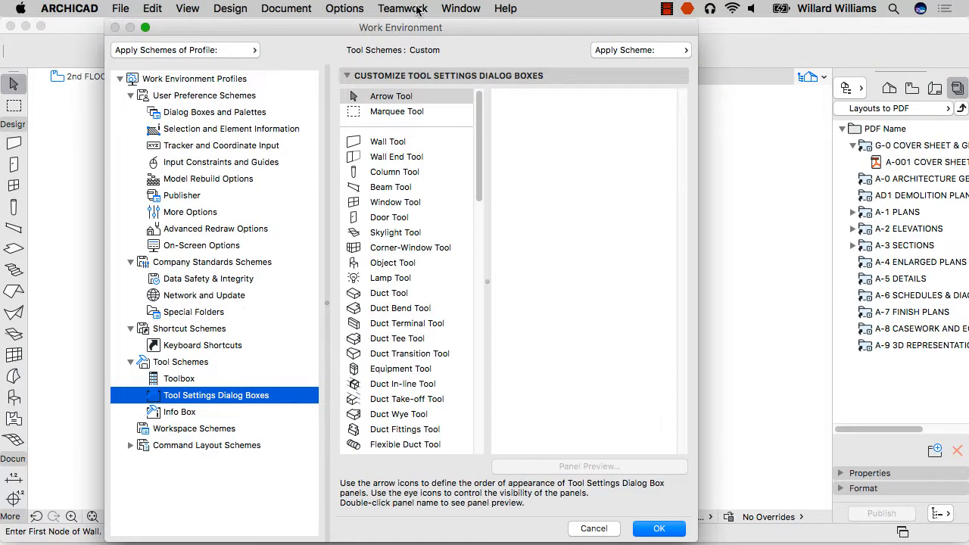
# Hide the Wall Tool's Listing, Model, and Floor Plan and Section settings panels, move Categories and Properties above Geometry and Positioning, and accept the changes.
pyautogui.click(247, 345)
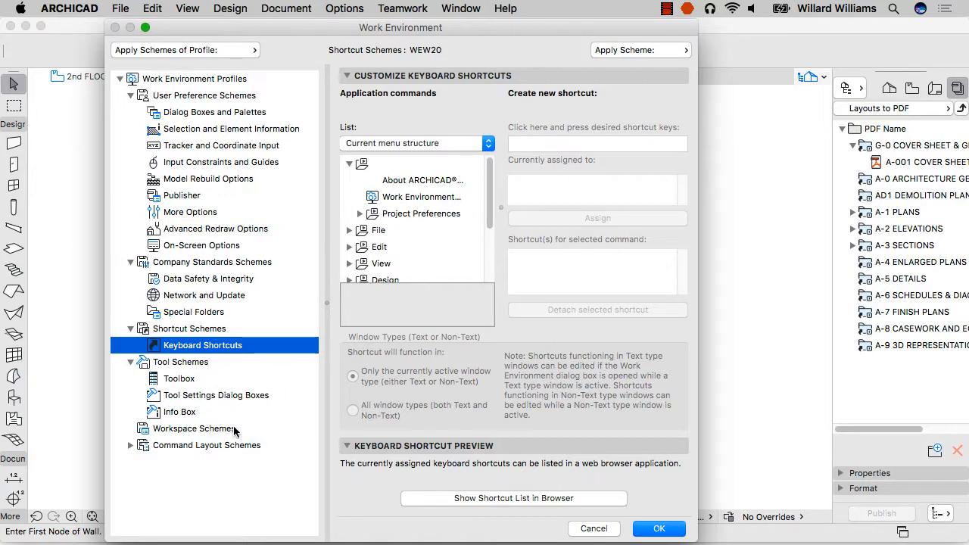
pyautogui.click(183, 391)
pyautogui.click(415, 143)
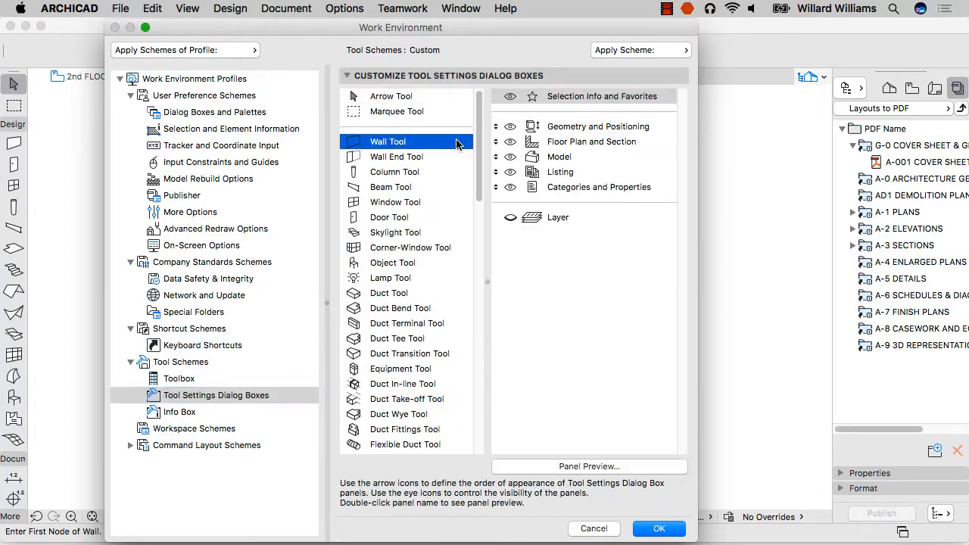
pyautogui.click(522, 172)
pyautogui.click(510, 142)
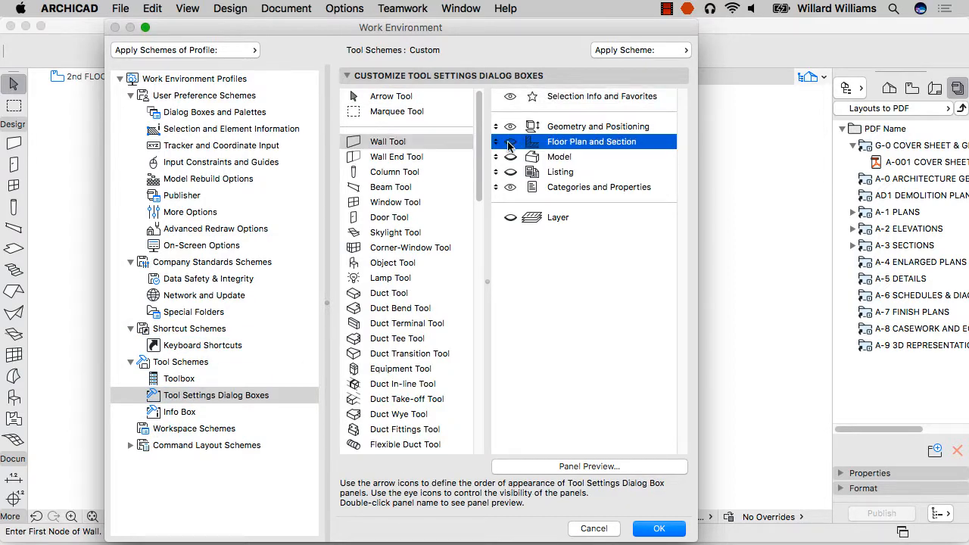
pyautogui.click(510, 157)
pyautogui.moveTo(498, 185); pyautogui.dragTo(500, 129)
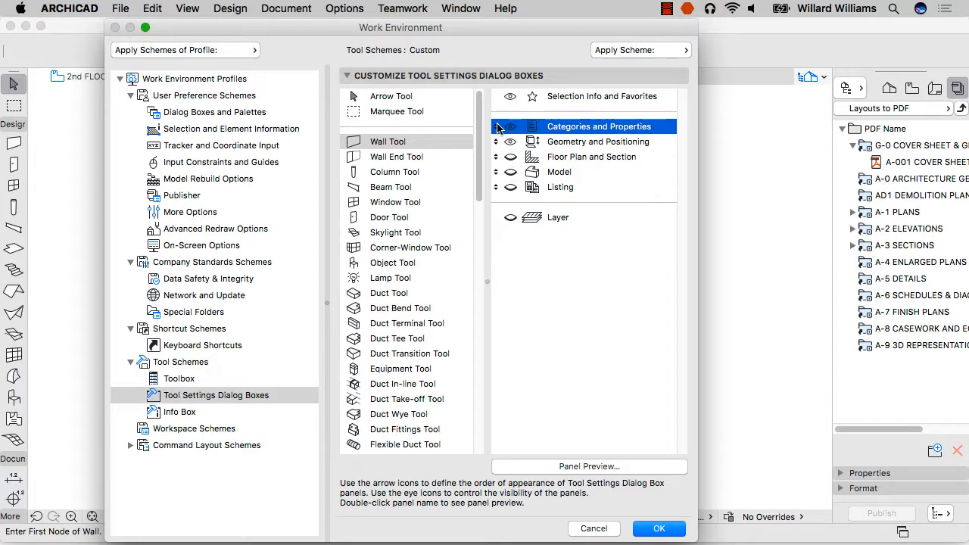
pyautogui.click(594, 530)
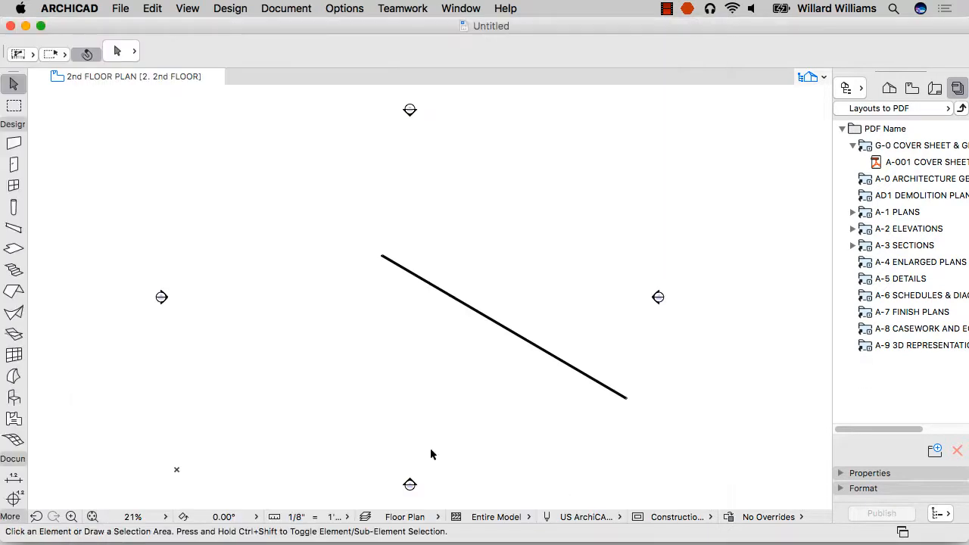
# Check the Categories and Properties and Geometry and Positioning panels in the Wall default settings, and close them without changes.
pyautogui.doubleClick(13, 143)
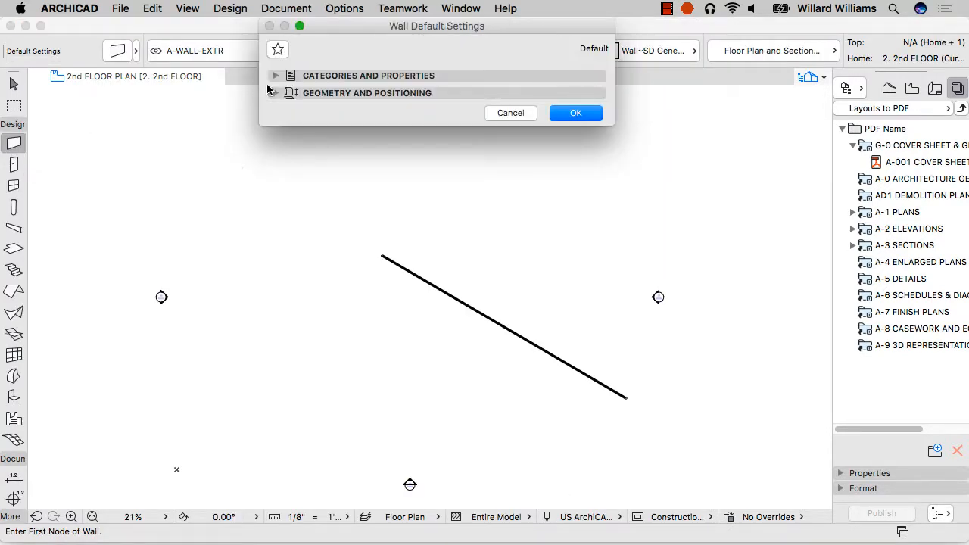
pyautogui.click(276, 81)
pyautogui.click(274, 259)
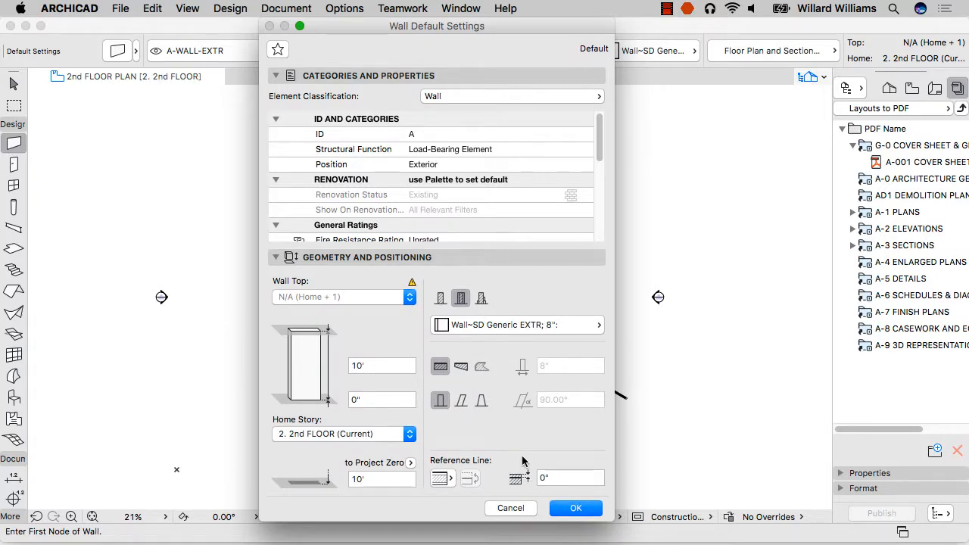
pyautogui.click(506, 510)
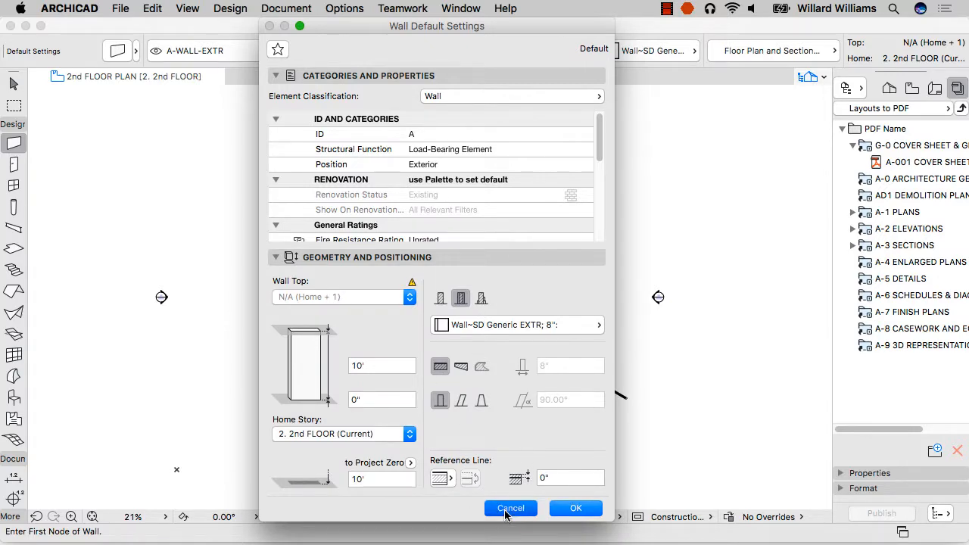
# Reopen the Work Environment dialog and review the Lamp Tool's settings panels and the Info Box customization.
pyautogui.press('alt+super+w')
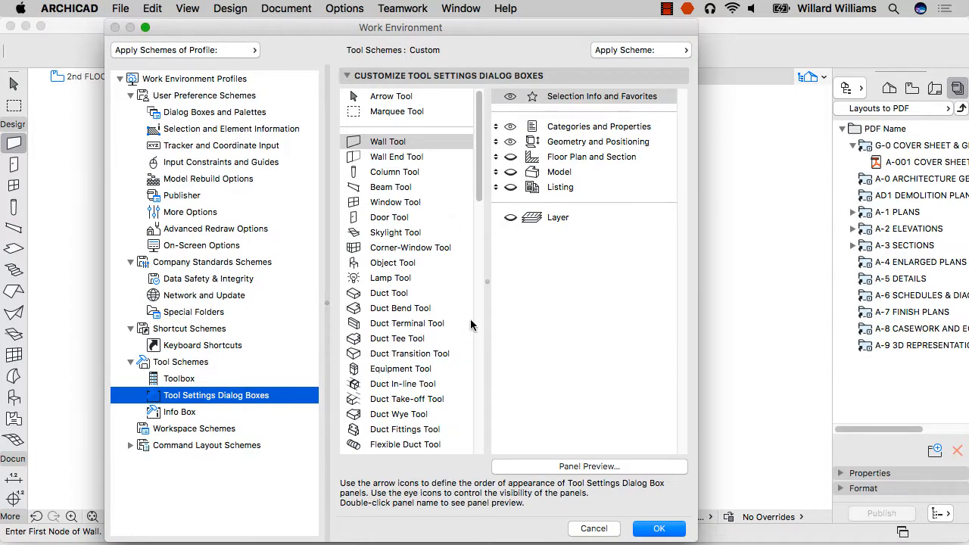
pyautogui.click(423, 277)
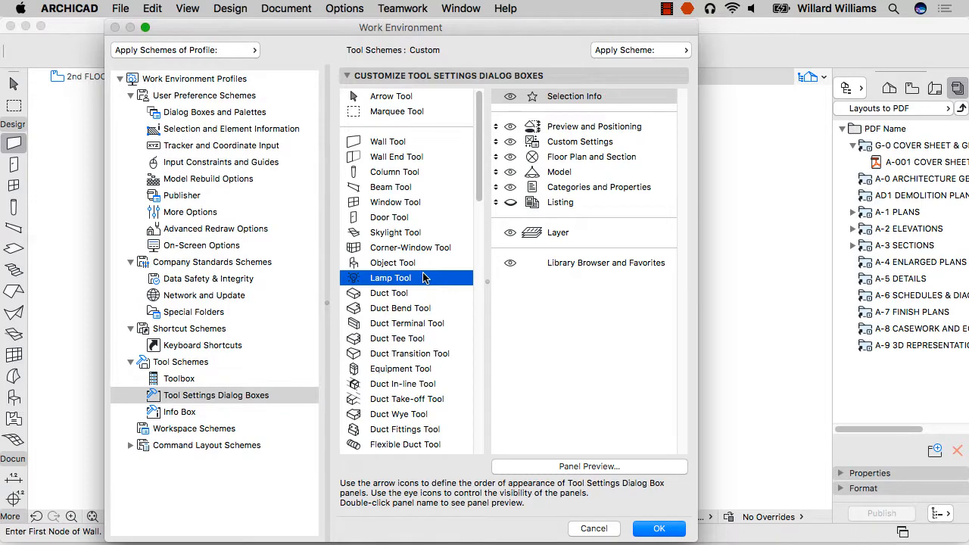
pyautogui.click(178, 412)
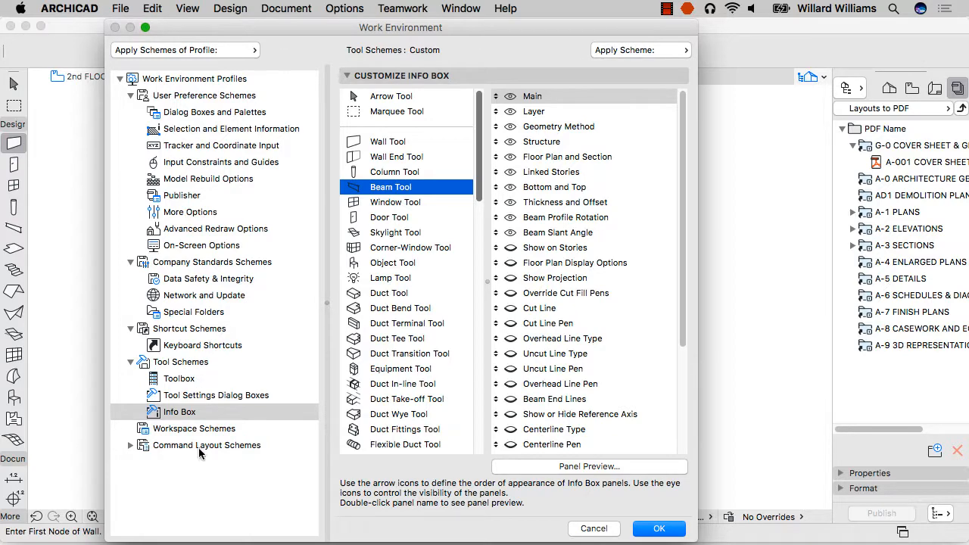
# Redefine the stored WW20 workspace scheme with the current custom workspace.
pyautogui.click(185, 429)
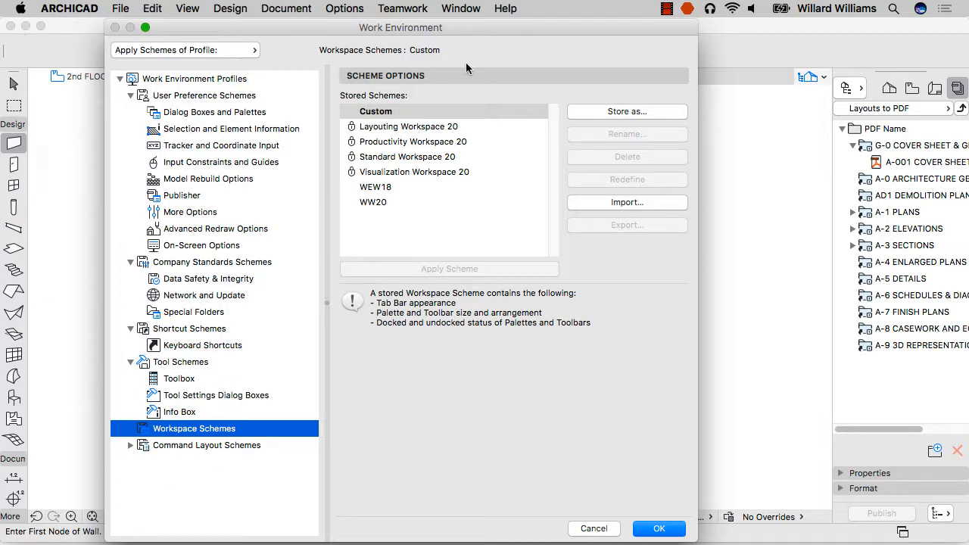
pyautogui.click(505, 201)
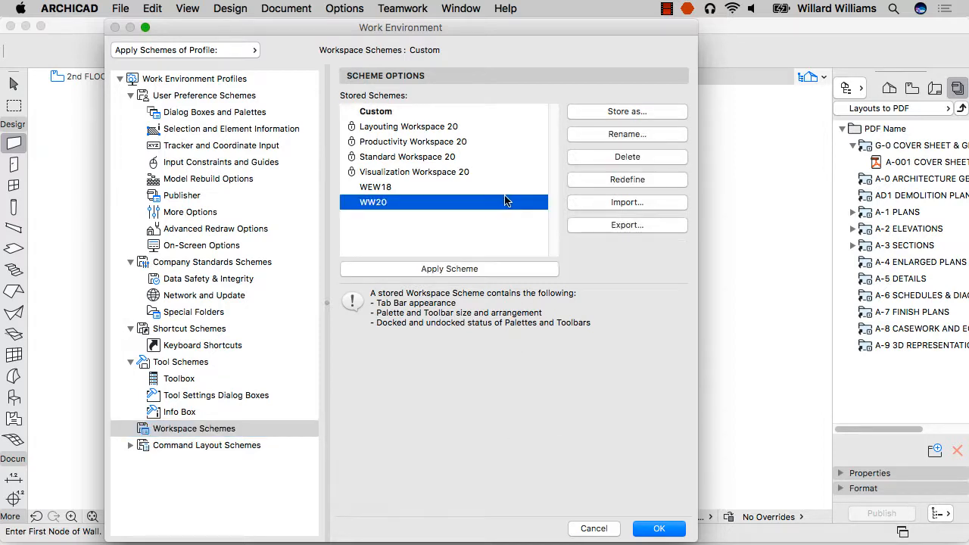
pyautogui.click(622, 180)
pyautogui.click(496, 255)
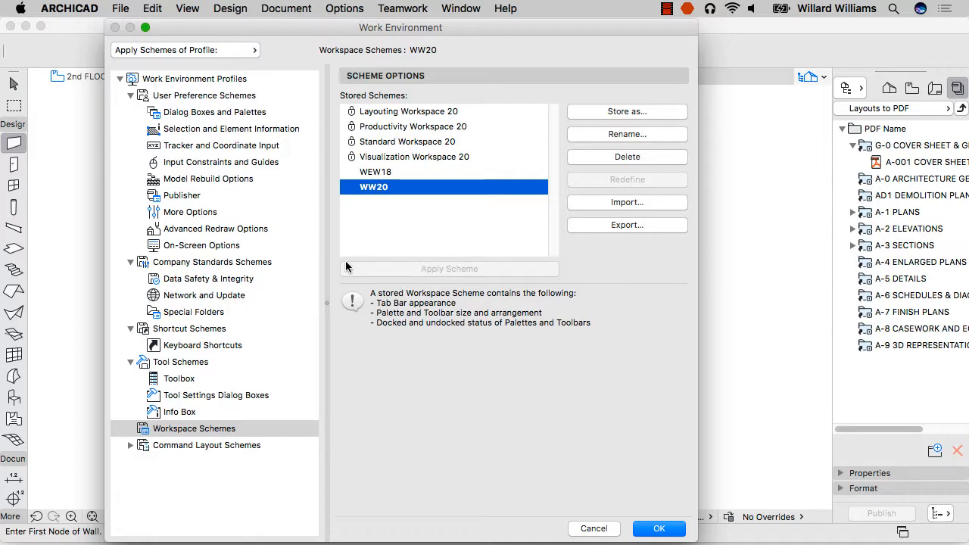
# Review the Command Layout Schemes, including the 3D Visualization toolbar's commands and the File and Help commands available for toolbars.
pyautogui.click(182, 446)
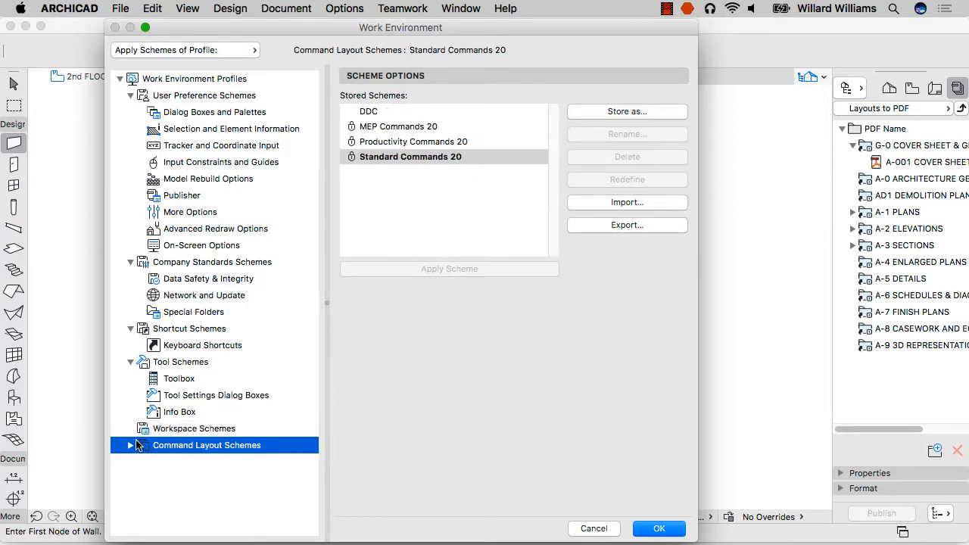
pyautogui.click(131, 445)
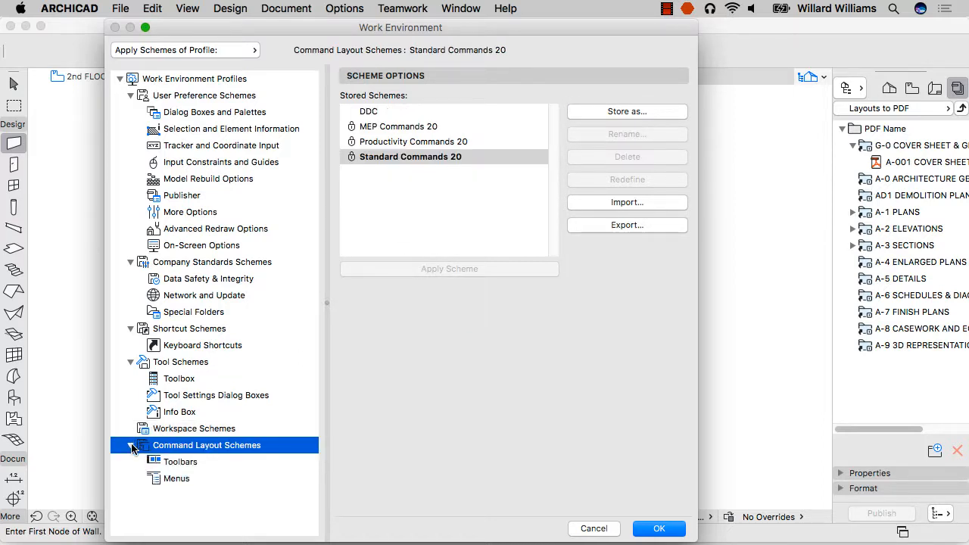
pyautogui.click(218, 463)
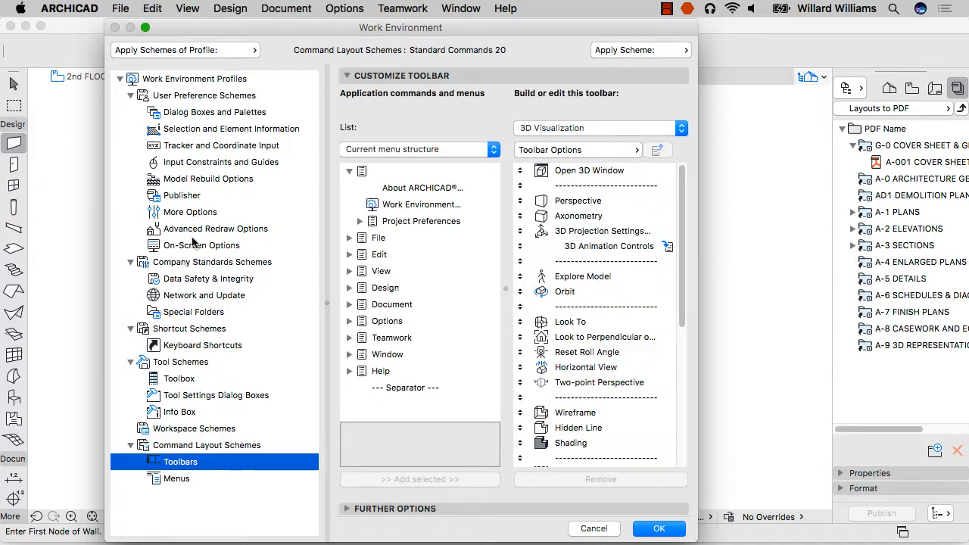
pyautogui.click(189, 478)
pyautogui.click(184, 462)
pyautogui.click(348, 238)
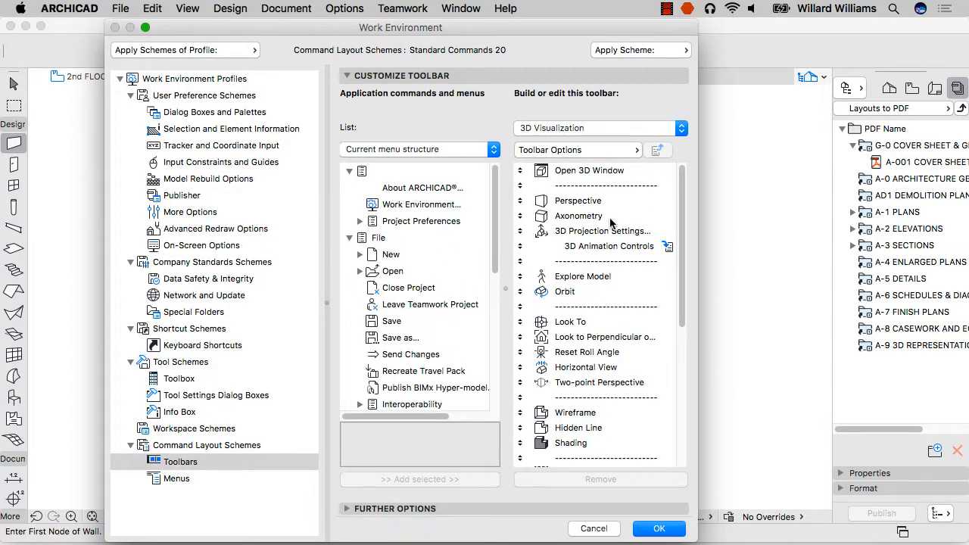
pyautogui.scroll(-3, 606, 250)
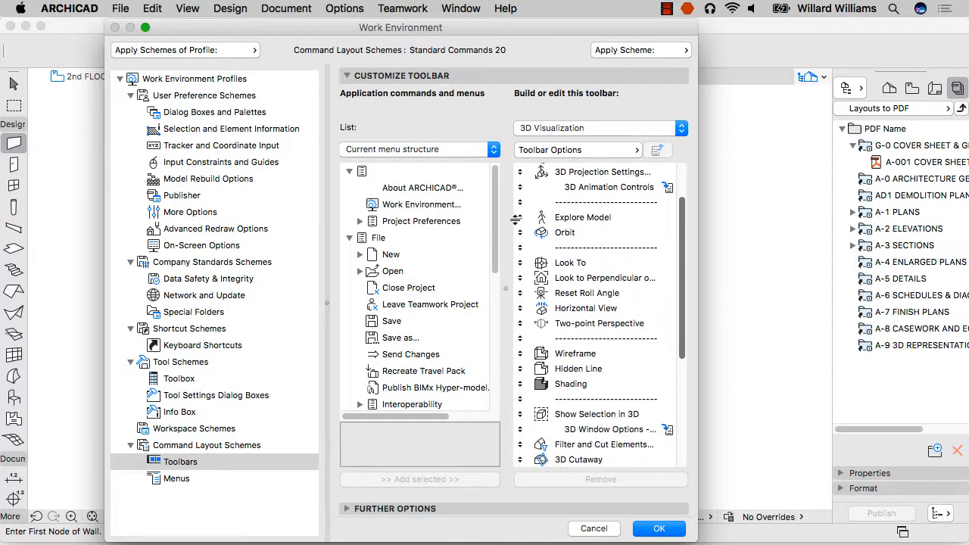
pyautogui.moveTo(496, 225); pyautogui.dragTo(489, 406)
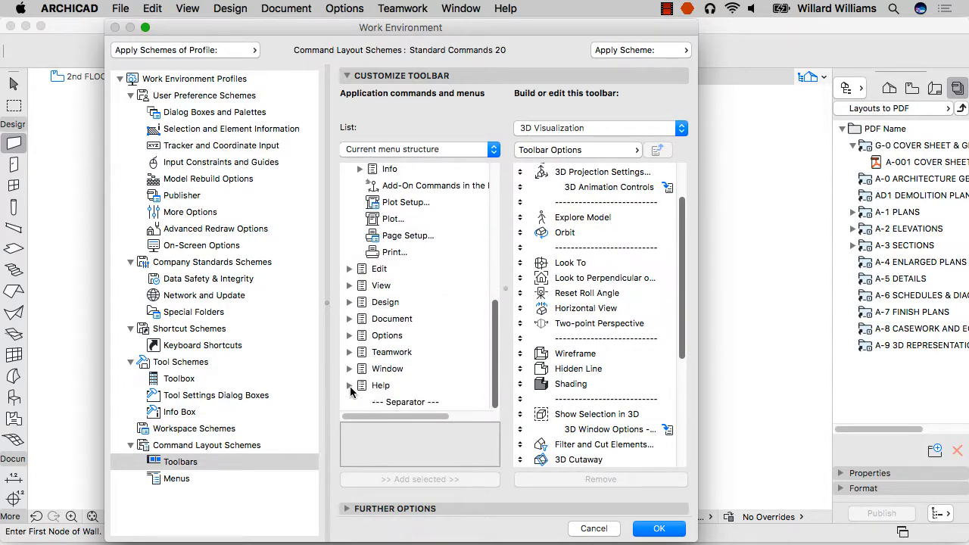
pyautogui.click(350, 386)
pyautogui.scroll(-5, 420, 345)
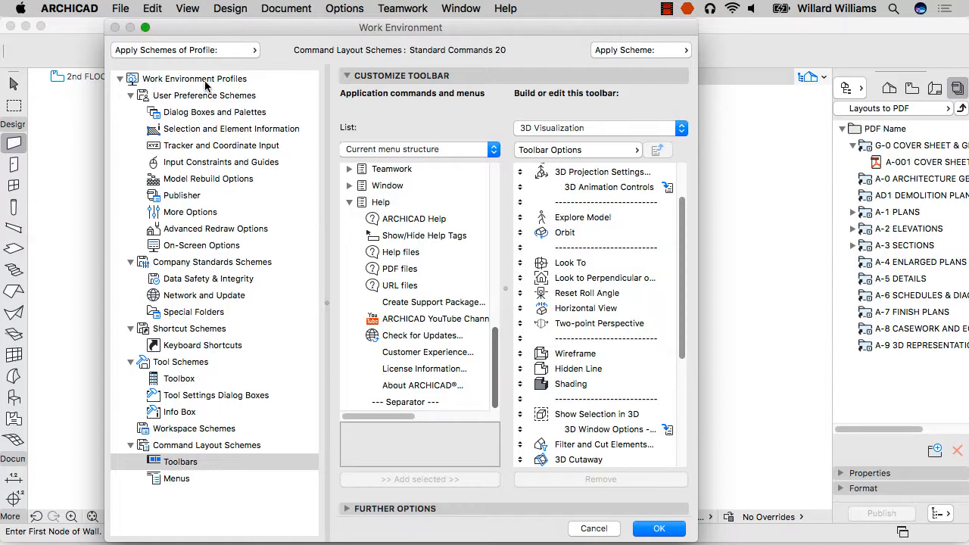
# Review the stored profiles, shortcut schemes and keyboard shortcut customization, and close the Work Environment dialog.
pyautogui.click(172, 81)
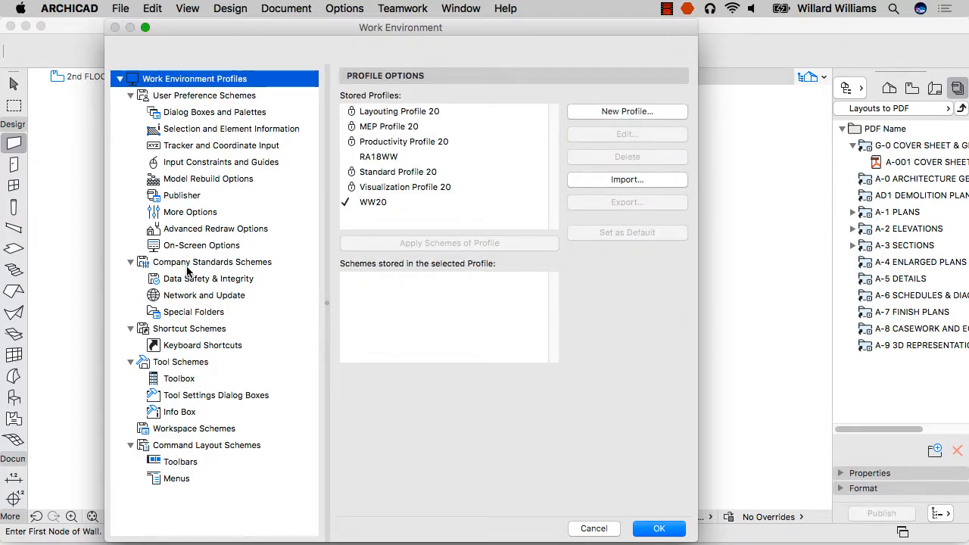
pyautogui.click(159, 331)
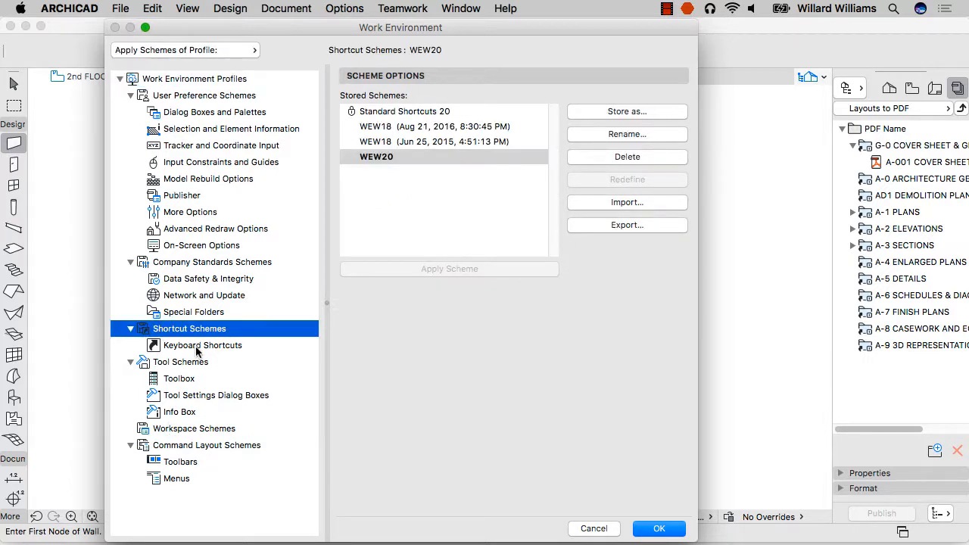
pyautogui.click(197, 345)
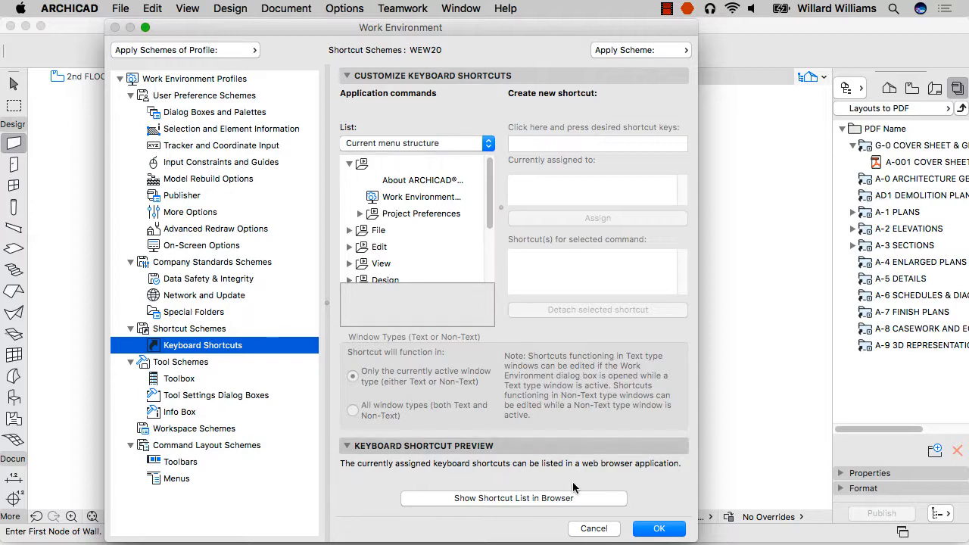
pyautogui.click(595, 528)
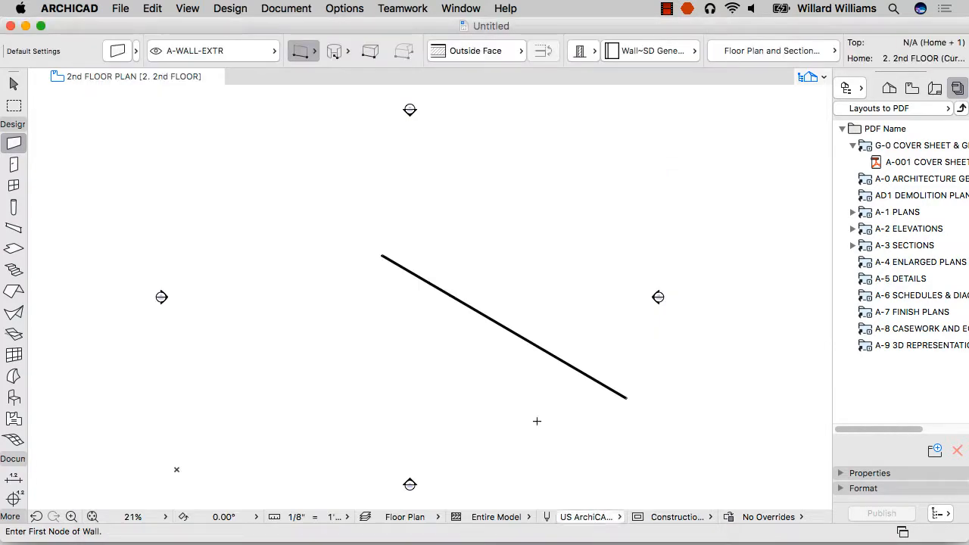
pyautogui.moveTo(123, 540)
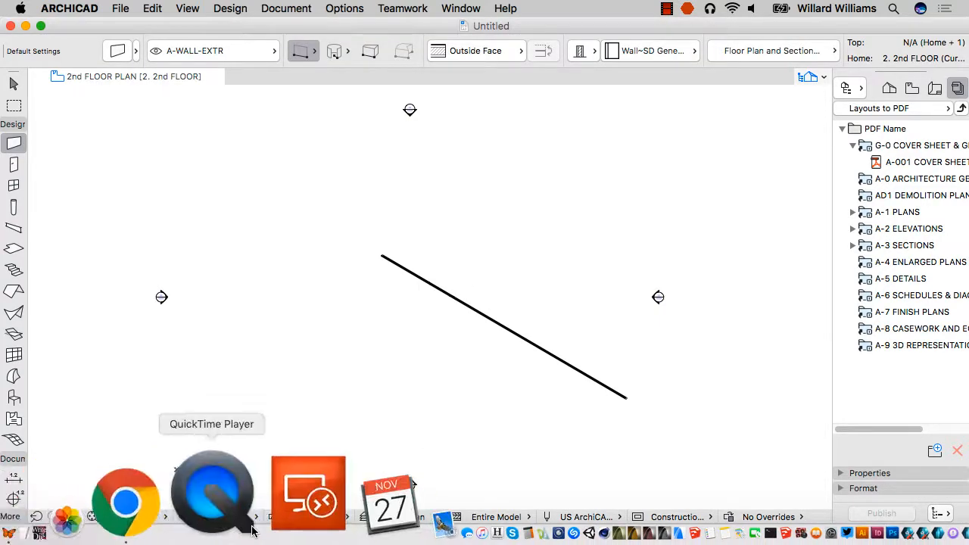